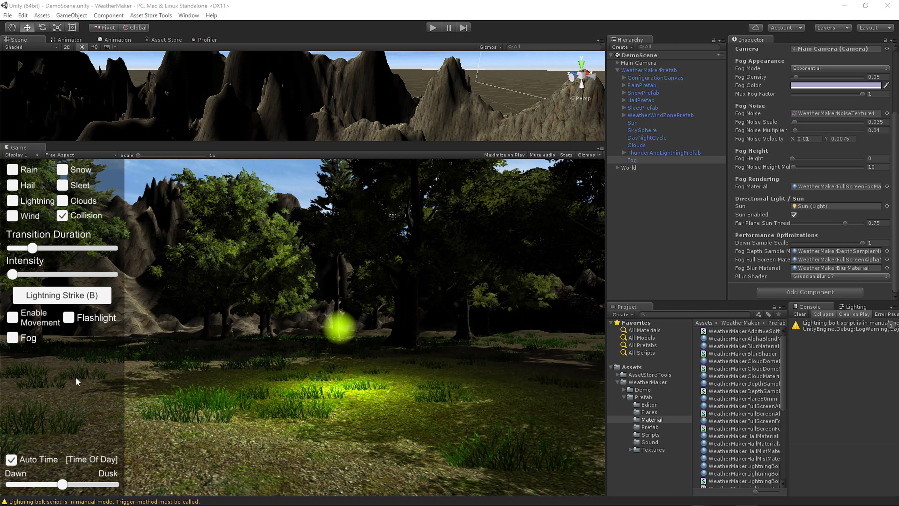
# - Run the demo scene and enable its fog effect
pyautogui.click(432, 31)
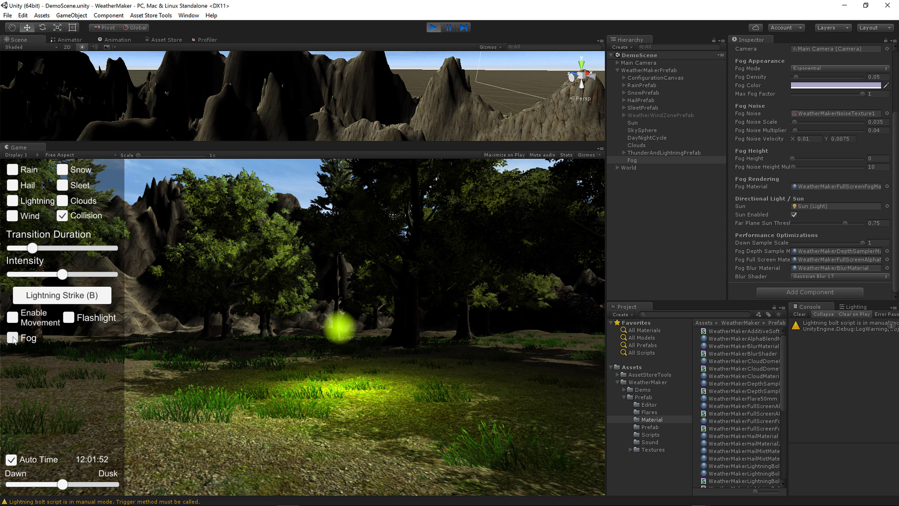
pyautogui.click(13, 336)
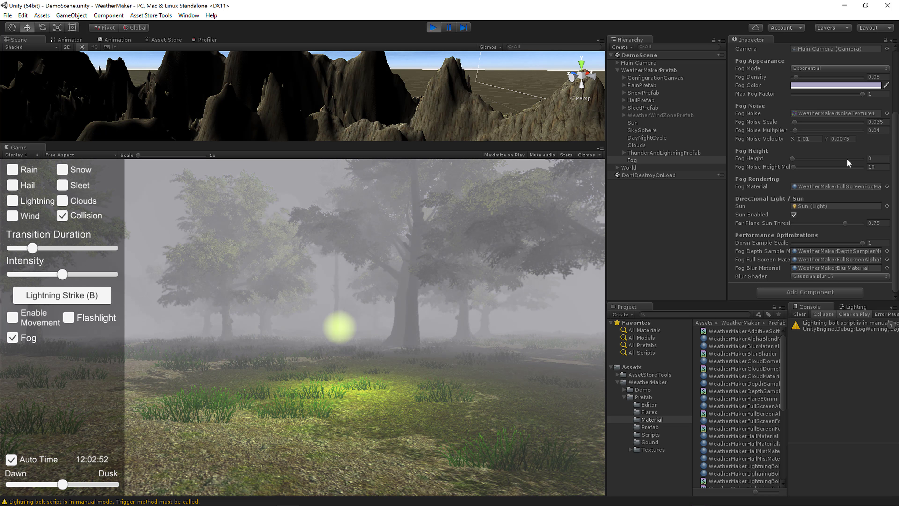
# - Try the None and Constant fog modes, varying the fog density under Constant and undoing that density change
pyautogui.scroll(5, 821, 174)
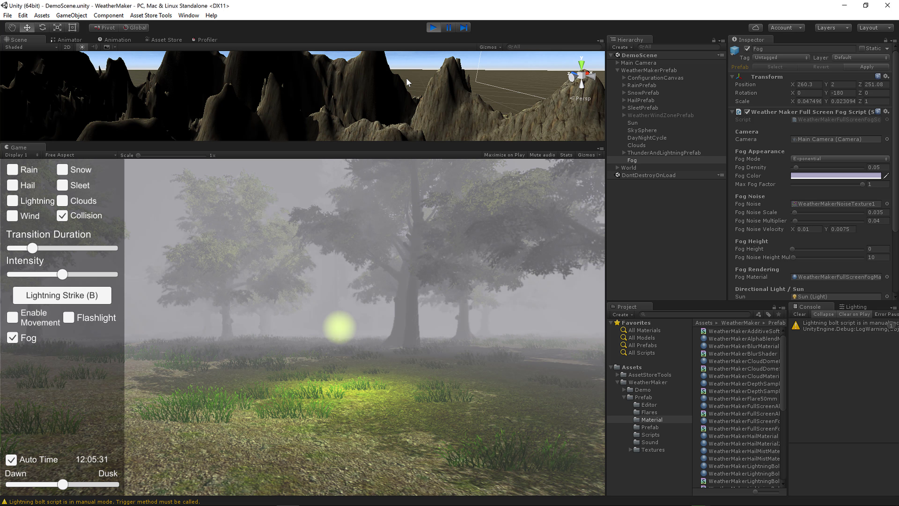
pyautogui.click(836, 159)
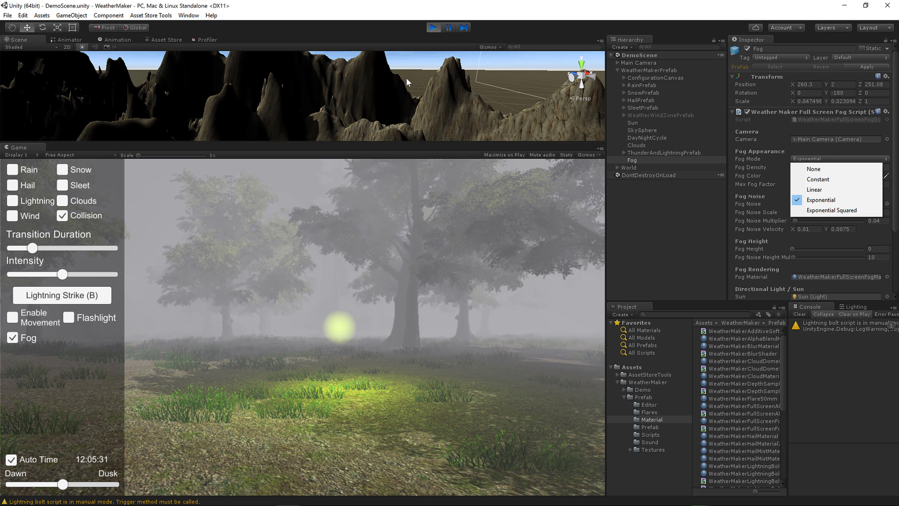
pyautogui.click(813, 168)
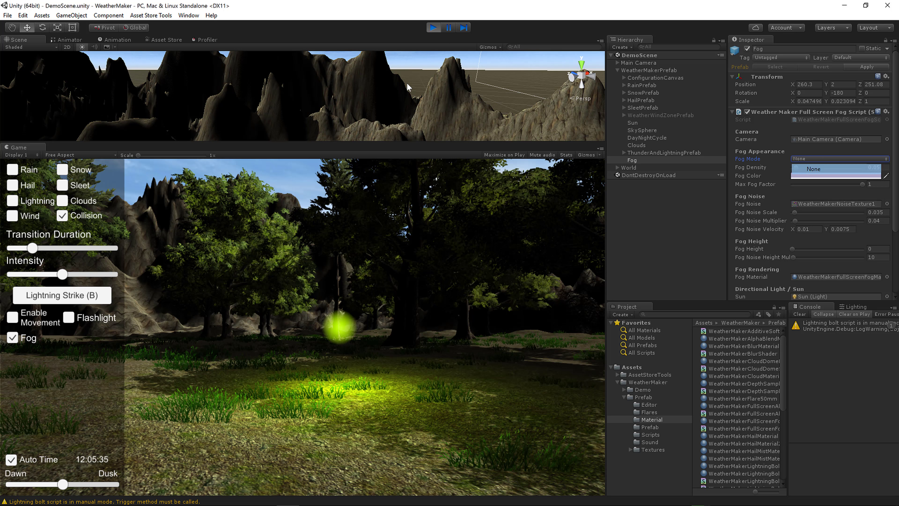
pyautogui.click(811, 158)
pyautogui.click(814, 178)
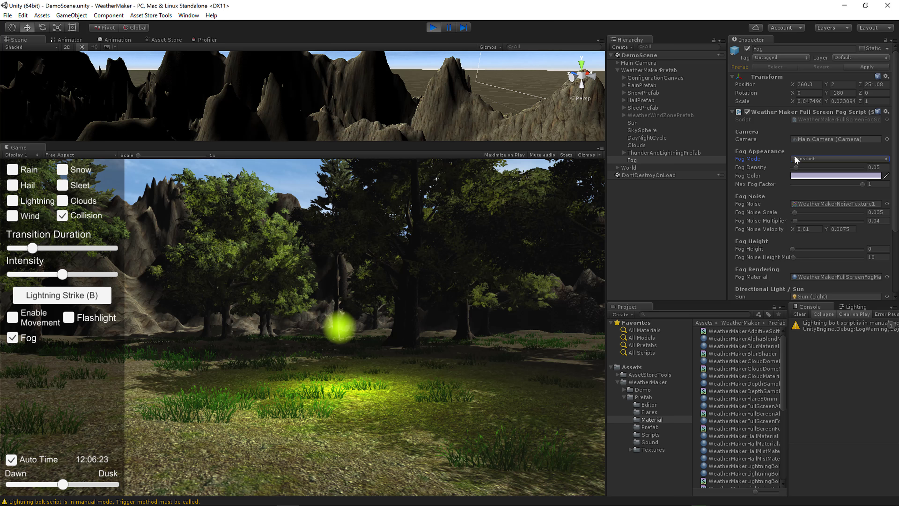
pyautogui.moveTo(796, 167); pyautogui.dragTo(827, 157)
pyautogui.hotkey('ctrl', 'z')
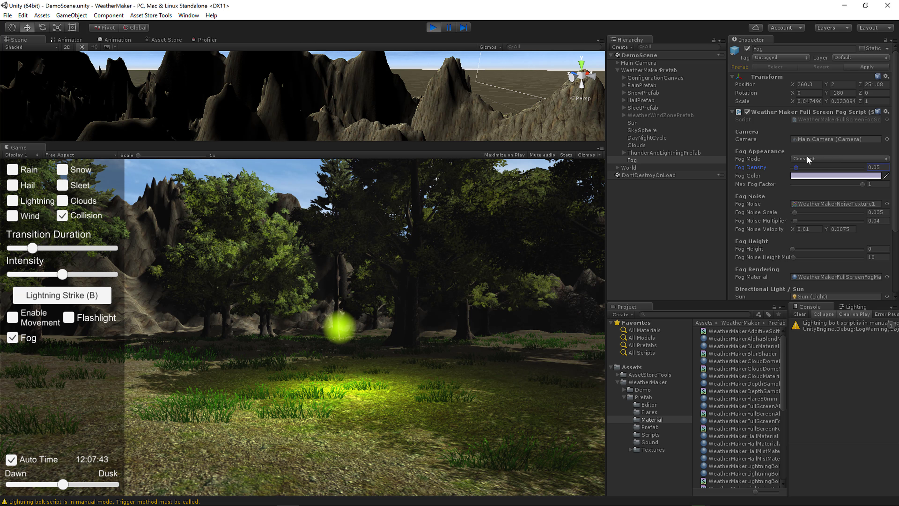
# - Set the fog mode to Linear and the fog density to about 0.117
pyautogui.click(809, 157)
pyautogui.click(814, 189)
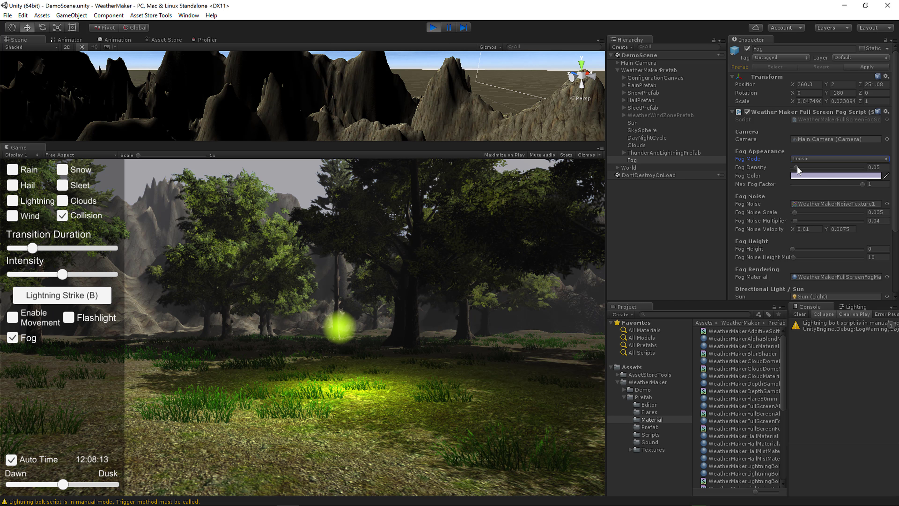
pyautogui.moveTo(797, 169)
pyautogui.mouseDown()
pyautogui.moveTo(843, 169)
pyautogui.moveTo(801, 168)
pyautogui.mouseUp()
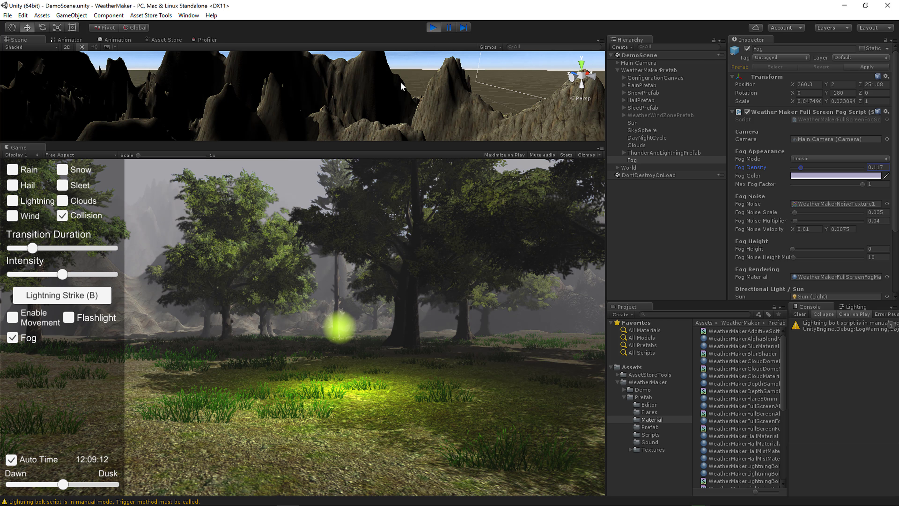
# - Set the fog mode to Exponential and lower the fog density
pyautogui.click(814, 159)
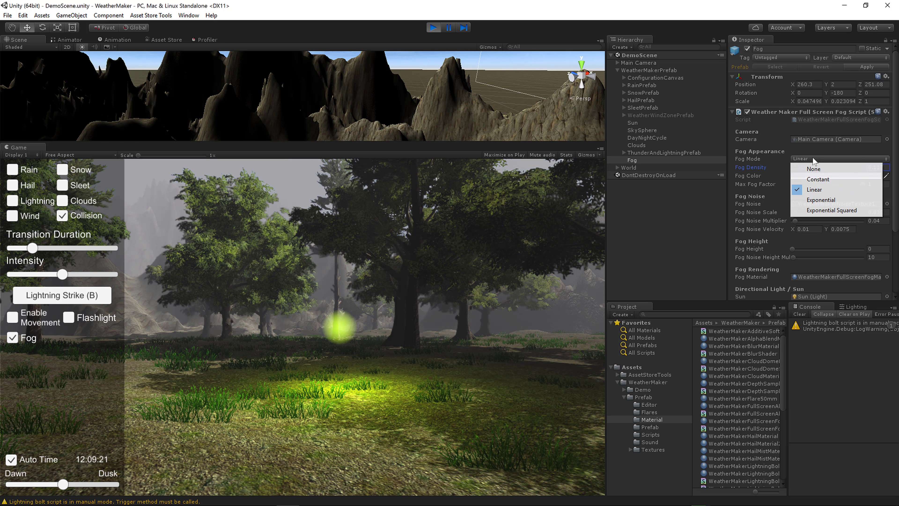
pyautogui.click(820, 200)
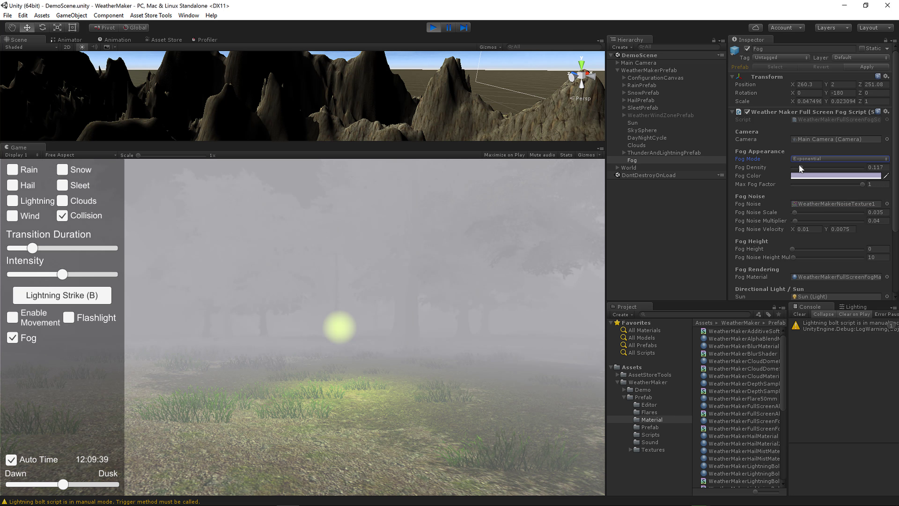
pyautogui.moveTo(800, 168); pyautogui.dragTo(796, 170)
# - Set the fog mode to Exponential Squared and reduce the fog density to 0.01
pyautogui.click(838, 158)
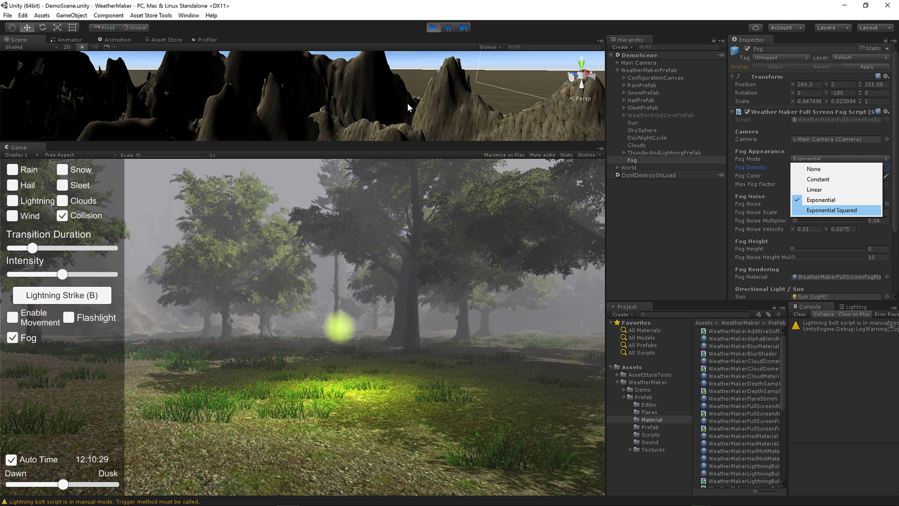
pyautogui.click(815, 212)
pyautogui.moveTo(794, 167); pyautogui.dragTo(794, 168)
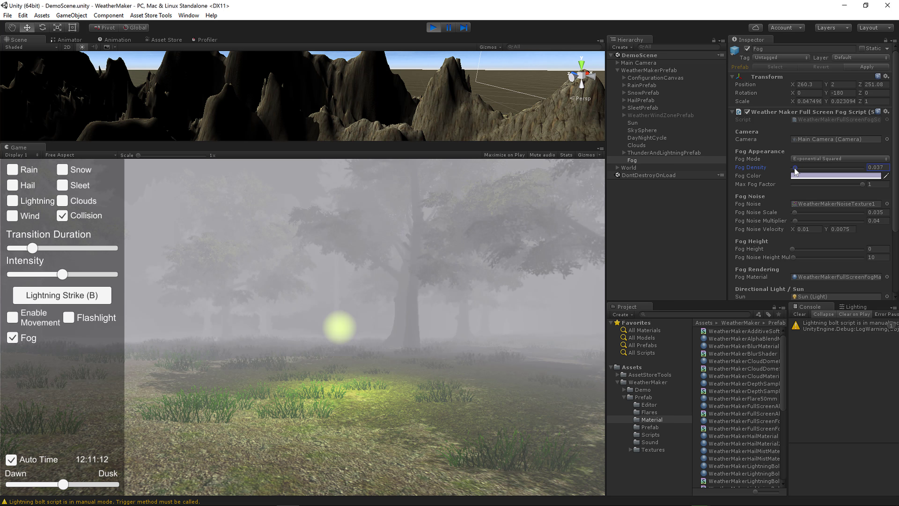
pyautogui.moveTo(794, 169); pyautogui.dragTo(793, 169)
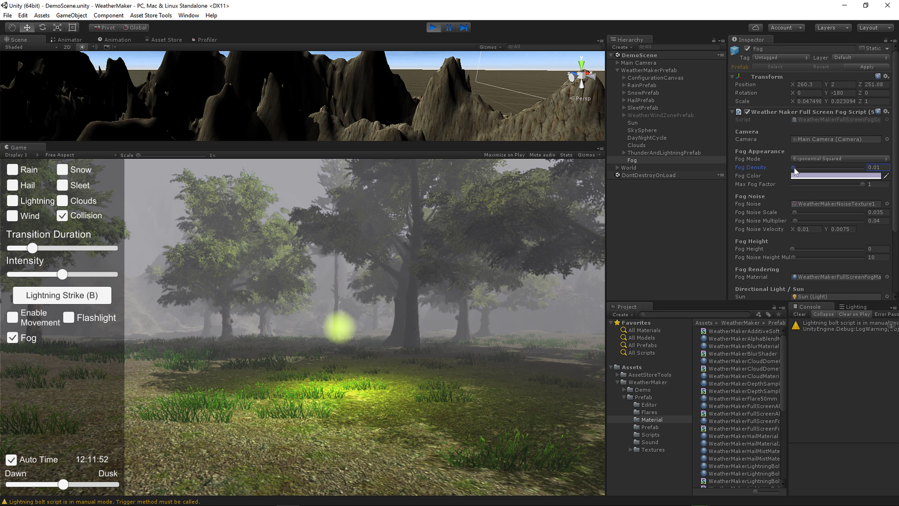
# - Try other fog colors and undo the color change
pyautogui.click(813, 176)
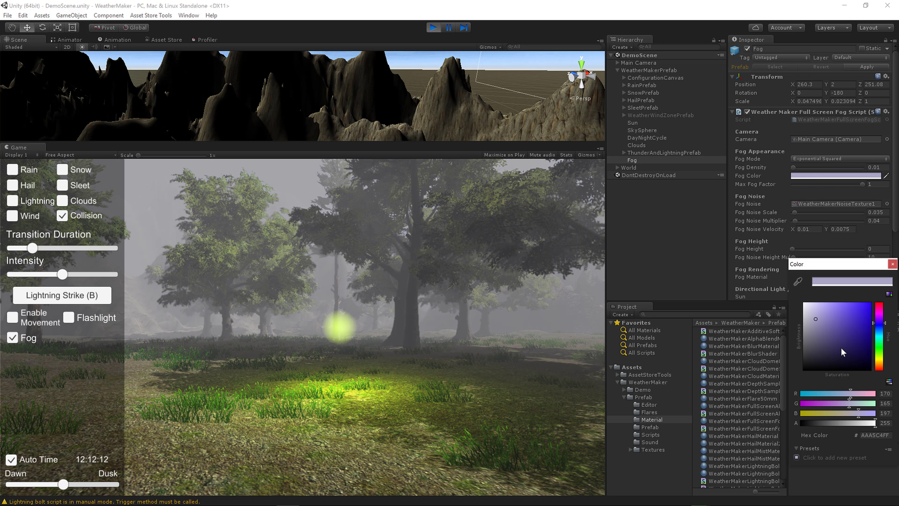
pyautogui.moveTo(841, 349); pyautogui.dragTo(812, 280)
pyautogui.hotkey('ctrl', 'z')
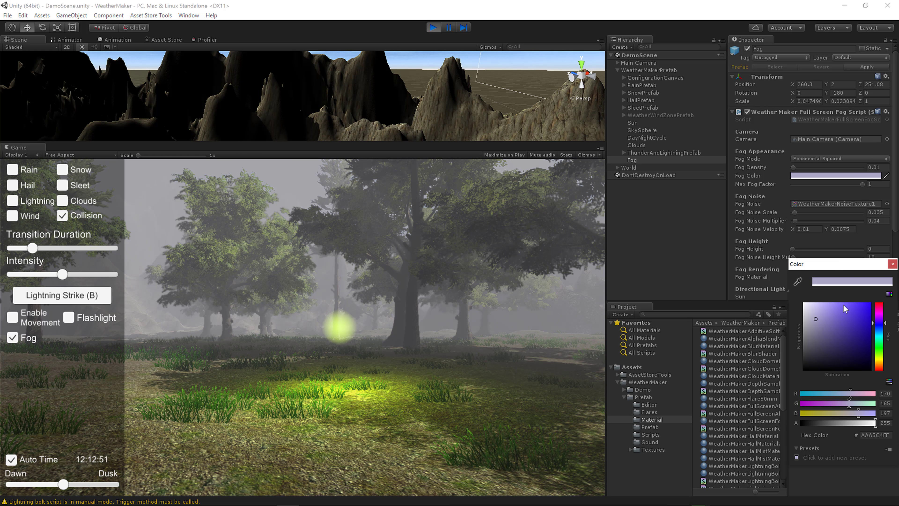
pyautogui.click(892, 264)
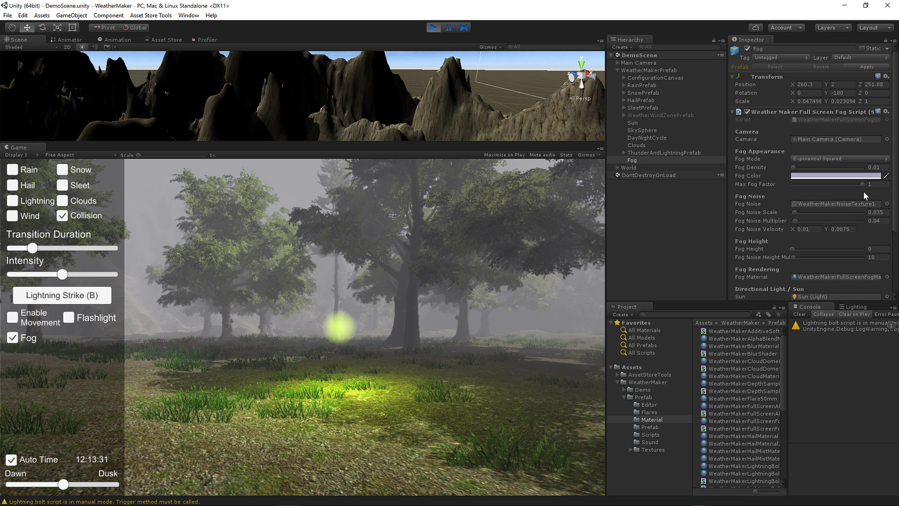
# - Try lower max fog factors down to about 0.527 while viewing the sky, and return the factor to 1
pyautogui.moveTo(863, 184)
pyautogui.mouseDown()
pyautogui.moveTo(783, 175)
pyautogui.moveTo(860, 185)
pyautogui.mouseUp()
pyautogui.click(838, 185)
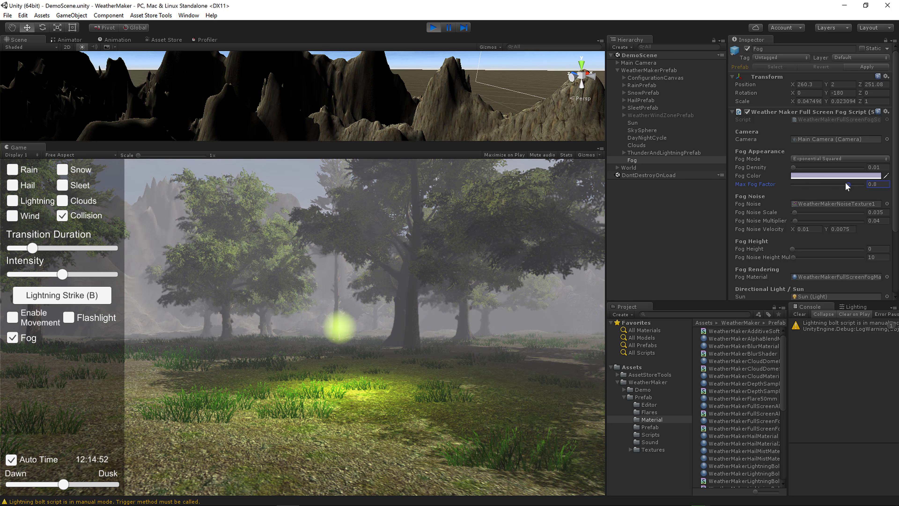
pyautogui.moveTo(839, 185)
pyautogui.mouseDown()
pyautogui.moveTo(866, 184)
pyautogui.moveTo(829, 182)
pyautogui.mouseUp()
pyautogui.click(439, 311)
pyautogui.press('m')
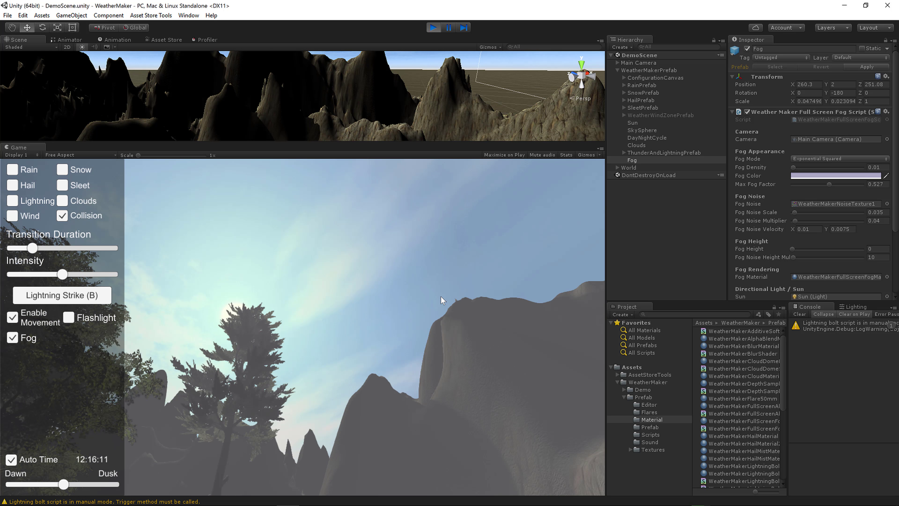
pyautogui.moveTo(832, 184); pyautogui.dragTo(867, 185)
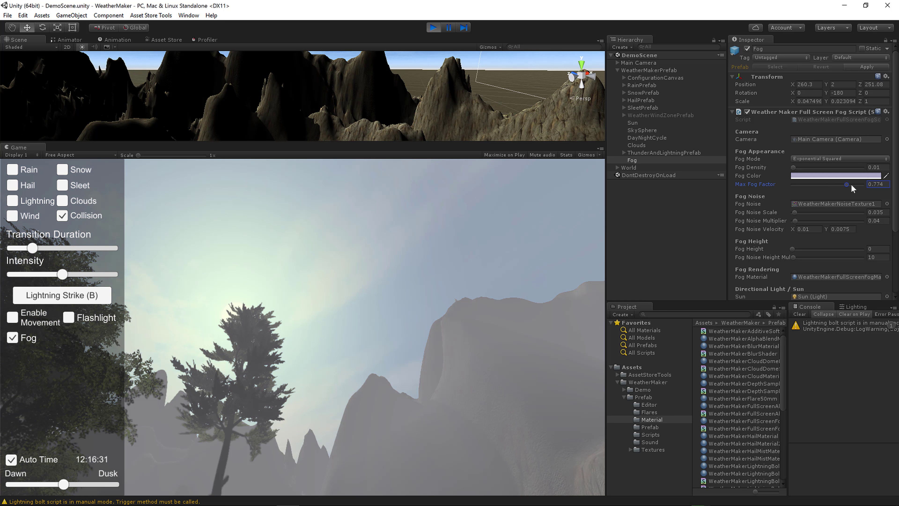
# - Enable movement and examine the fog around the sun, mountains and trees from several positions in the scene
pyautogui.click(421, 361)
pyautogui.press('m')
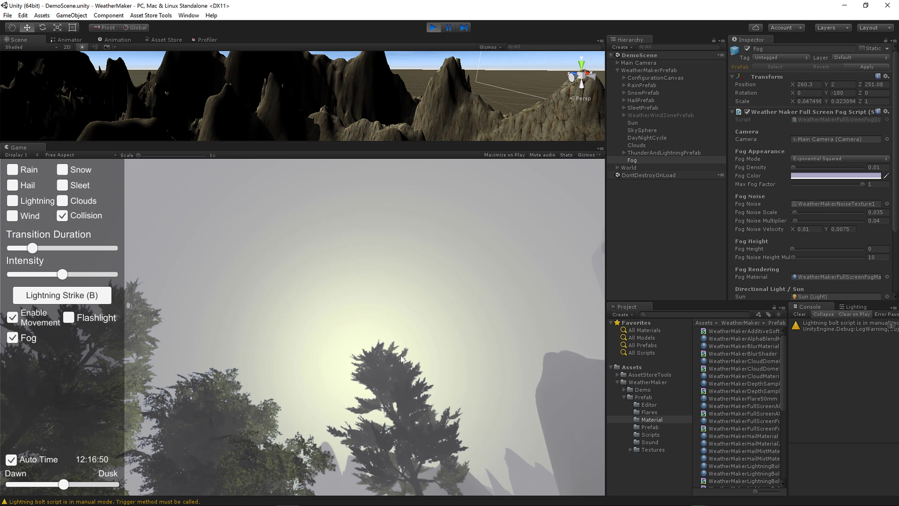
pyautogui.press('d')
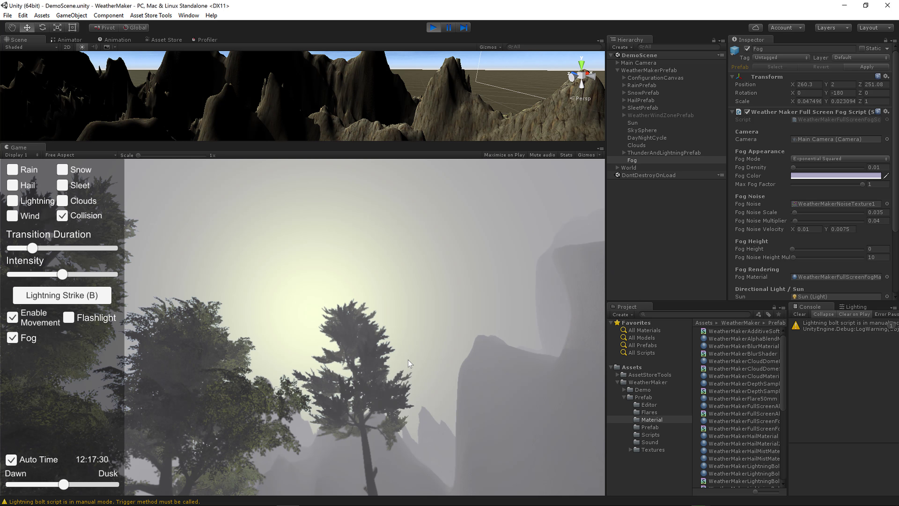
pyautogui.press('a')
pyautogui.press('d')
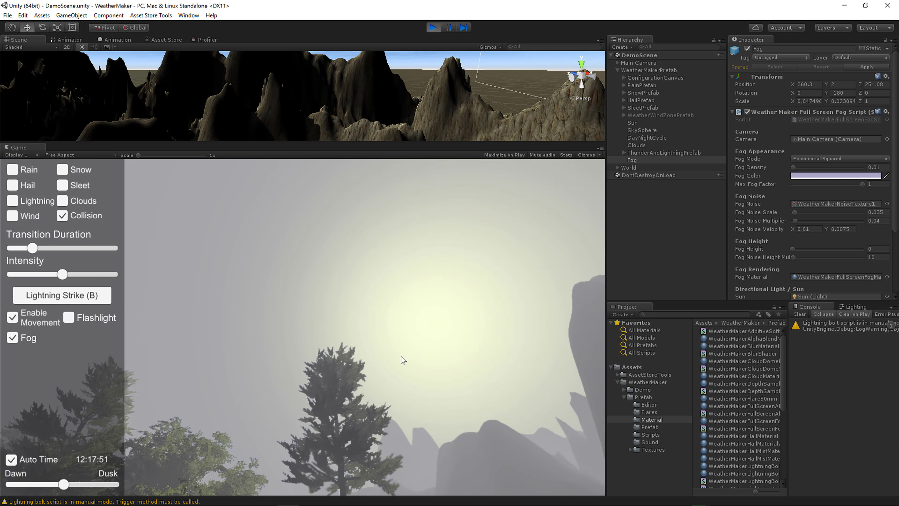
pyautogui.press('d')
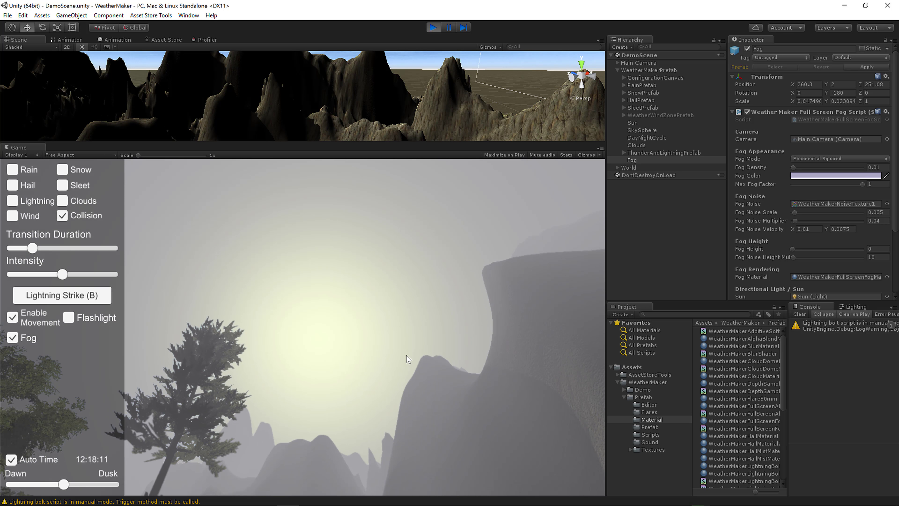
pyautogui.press('a')
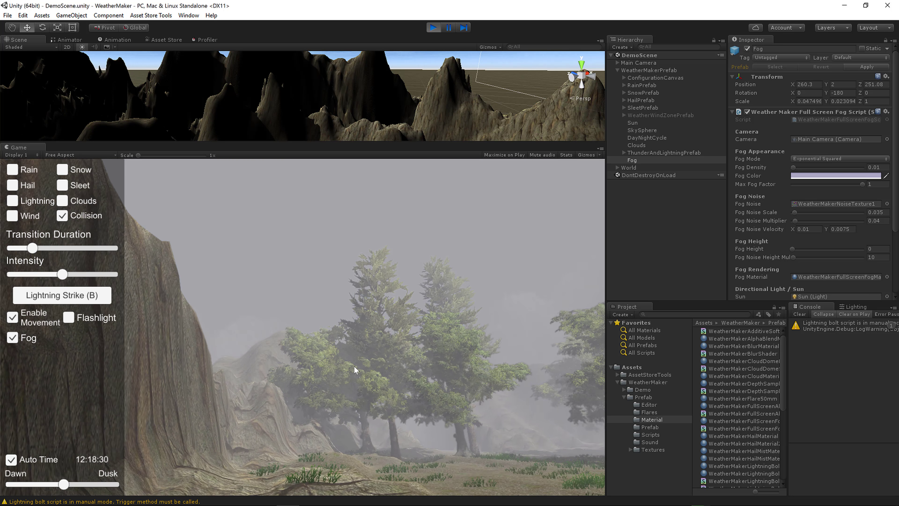
pyautogui.press('w')
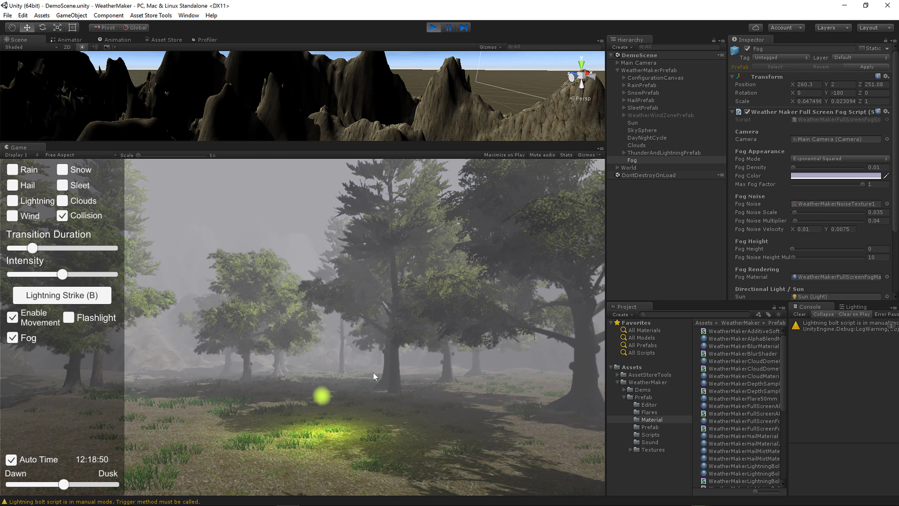
pyautogui.press('w')
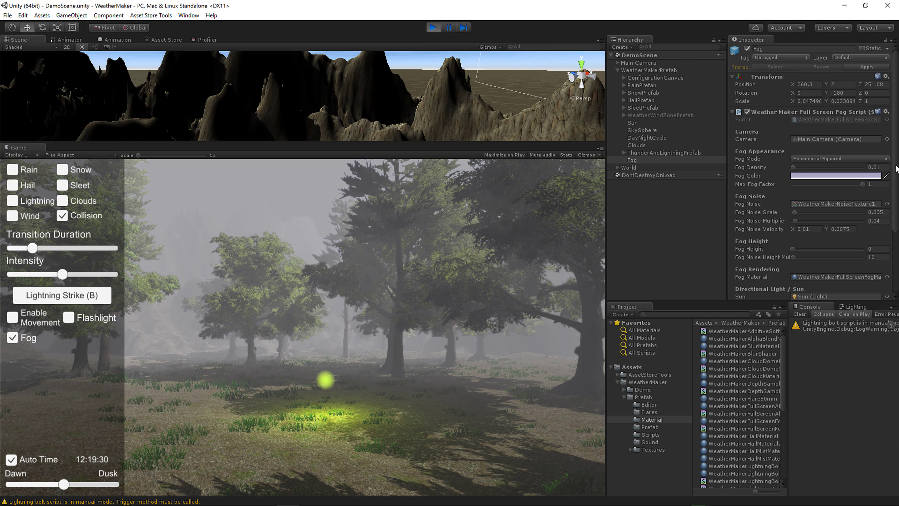
# - Set the fog noise scale to about 0.242 and the X fog noise velocity to 0.29
pyautogui.moveTo(895, 166); pyautogui.dragTo(895, 196)
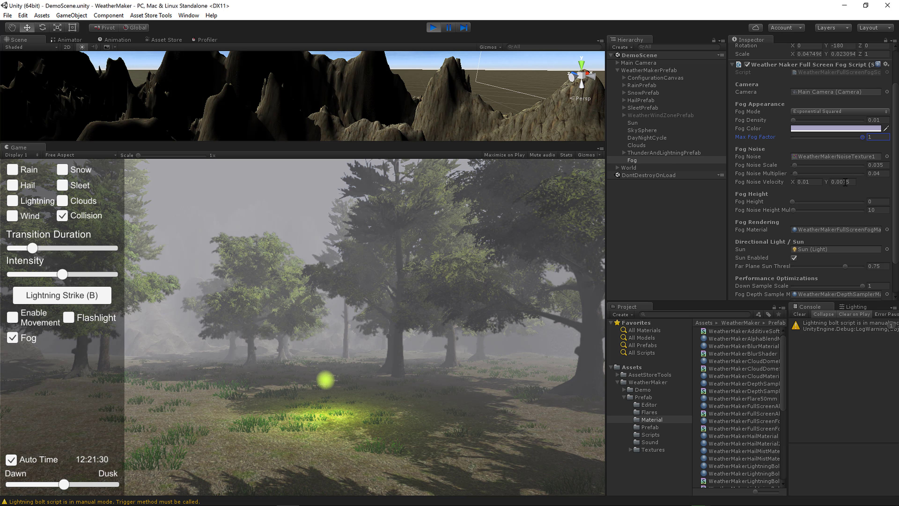
pyautogui.moveTo(796, 166)
pyautogui.mouseDown()
pyautogui.moveTo(828, 162)
pyautogui.moveTo(810, 165)
pyautogui.mouseUp()
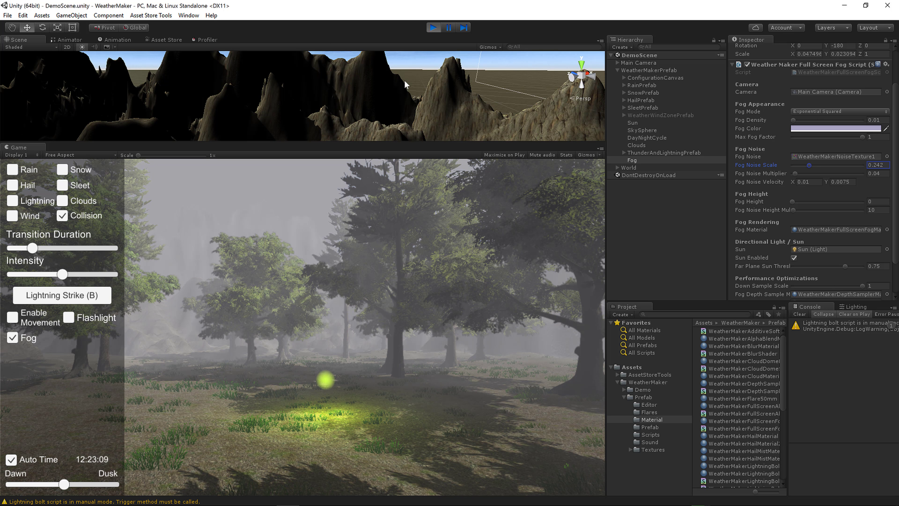
pyautogui.click(795, 182)
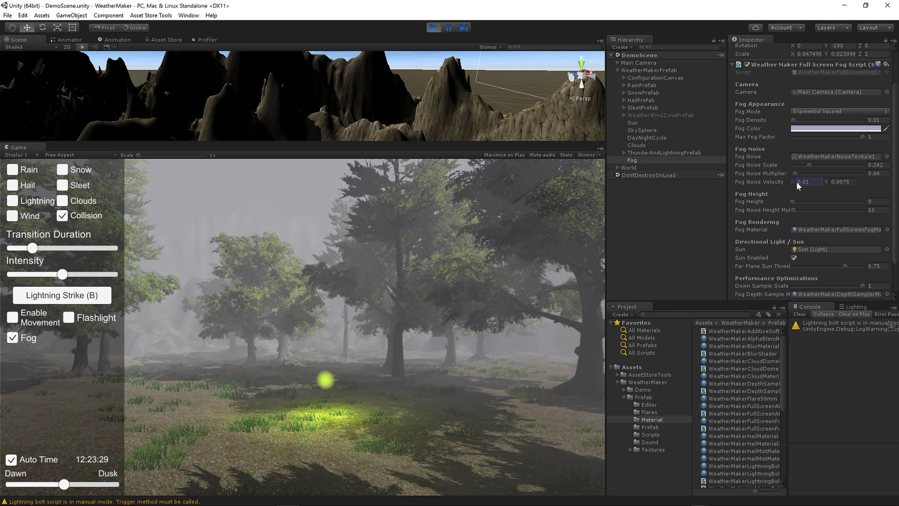
pyautogui.write('0.23')
pyautogui.press('BackSpace')
pyautogui.write('9')
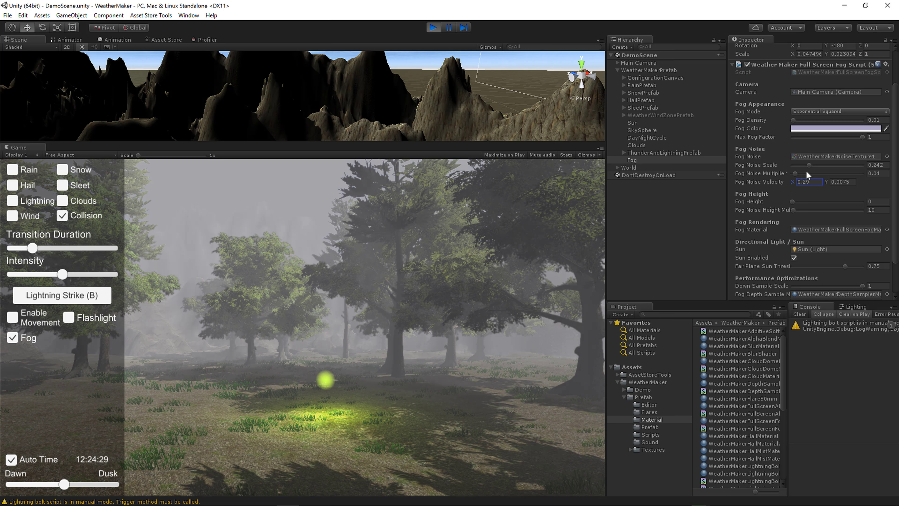
# - Set the fog noise scale to about 0.042, the X noise velocity to 0.13 and the noise multiplier to 0.04
pyautogui.moveTo(809, 164); pyautogui.dragTo(796, 165)
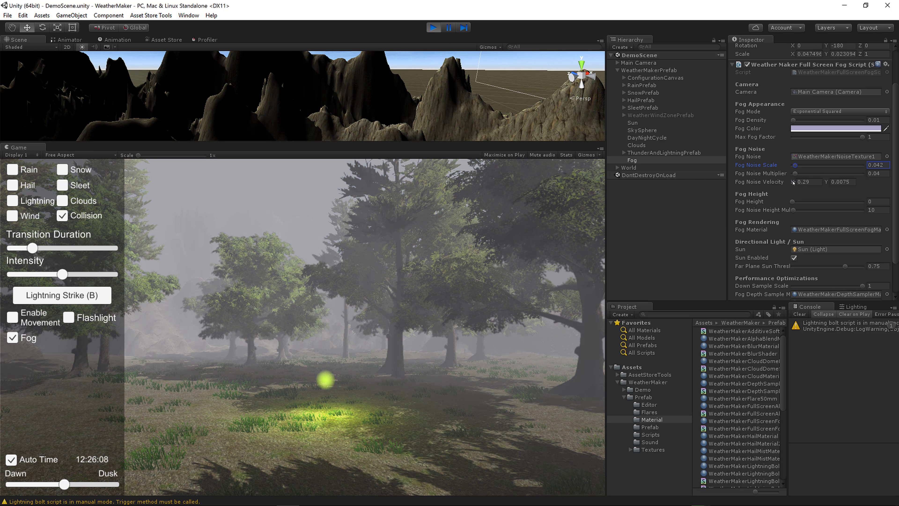
pyautogui.moveTo(793, 182); pyautogui.dragTo(788, 184)
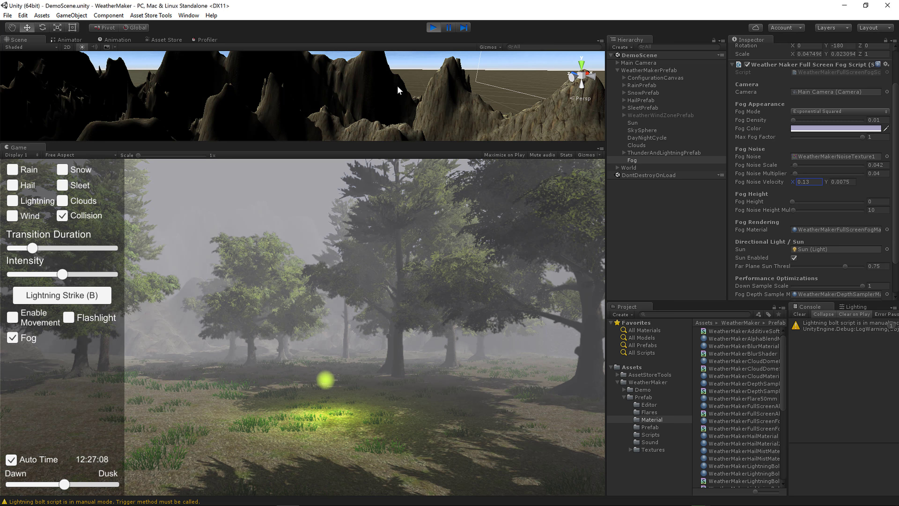
pyautogui.moveTo(795, 173)
pyautogui.mouseDown()
pyautogui.moveTo(870, 176)
pyautogui.moveTo(797, 172)
pyautogui.mouseUp()
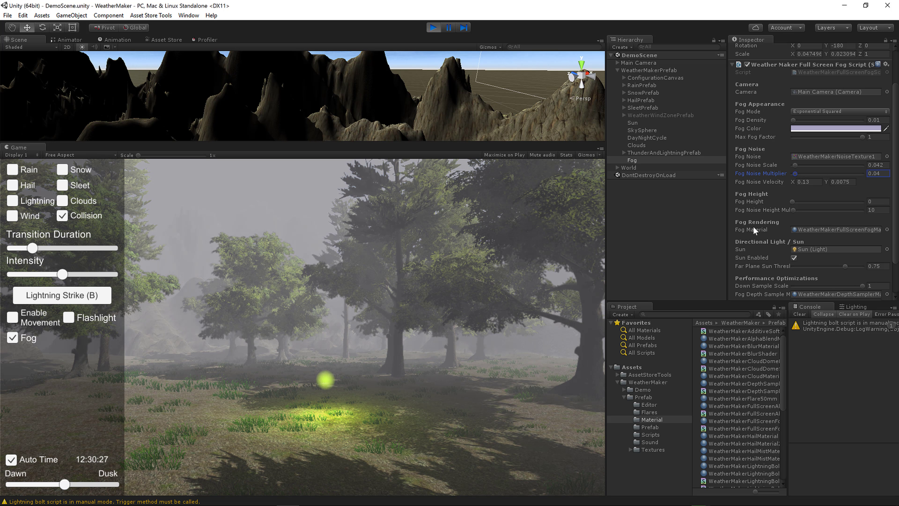
pyautogui.scroll(-2, 832, 185)
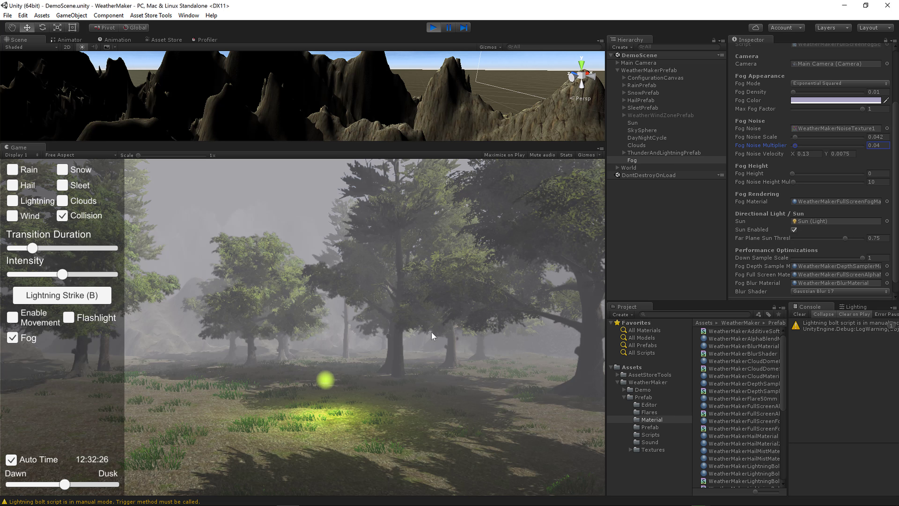
# - Set the fog height to 2 so that the fog has a height limit
pyautogui.click(877, 173)
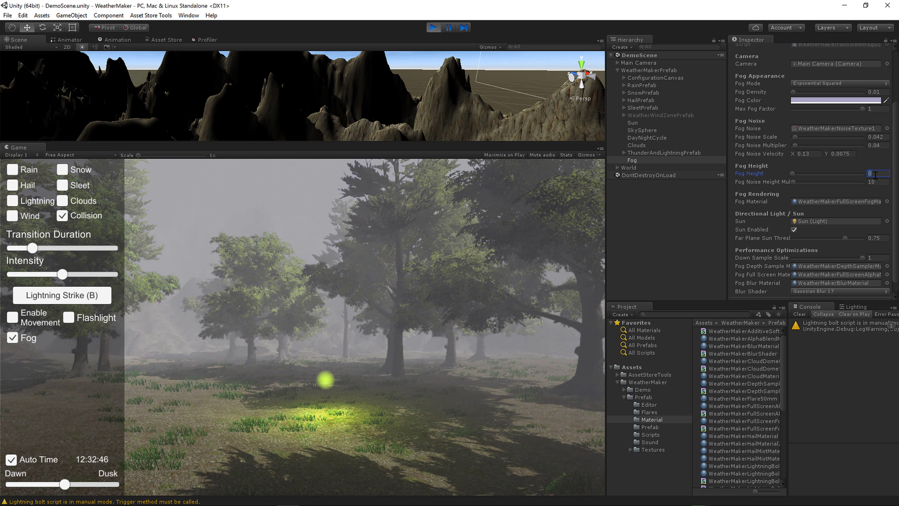
pyautogui.write('2')
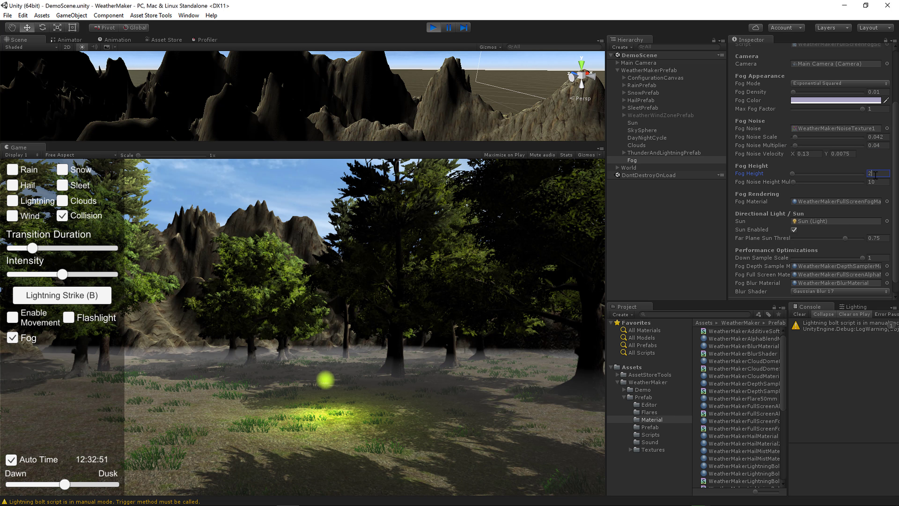
pyautogui.click(417, 359)
# - Enable movement and examine the low ground fog around the trees, clearing and mountain bases from several positions
pyautogui.press('m')
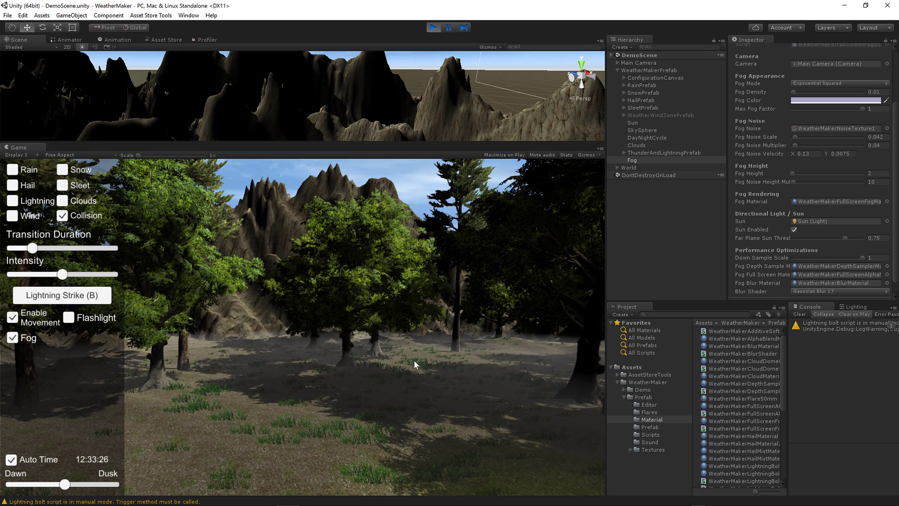
pyautogui.press('w')
pyautogui.press('w')
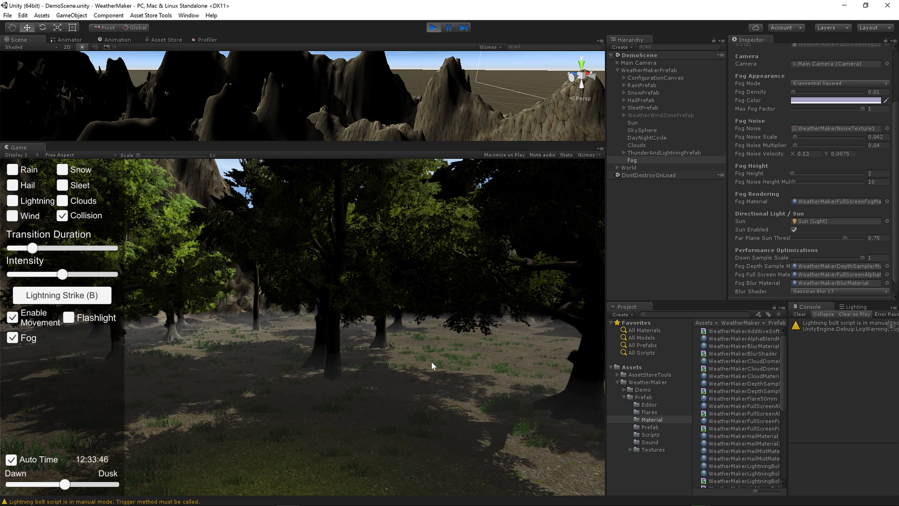
pyautogui.press('w')
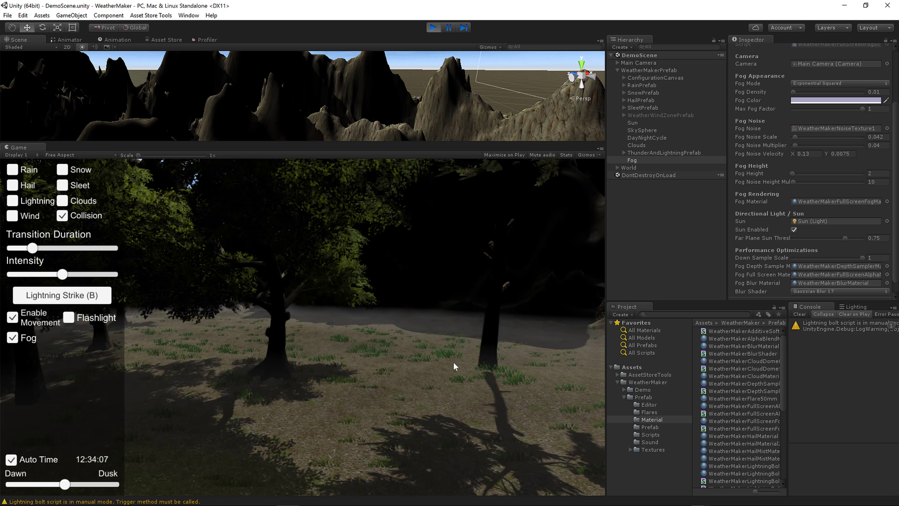
pyautogui.press('w')
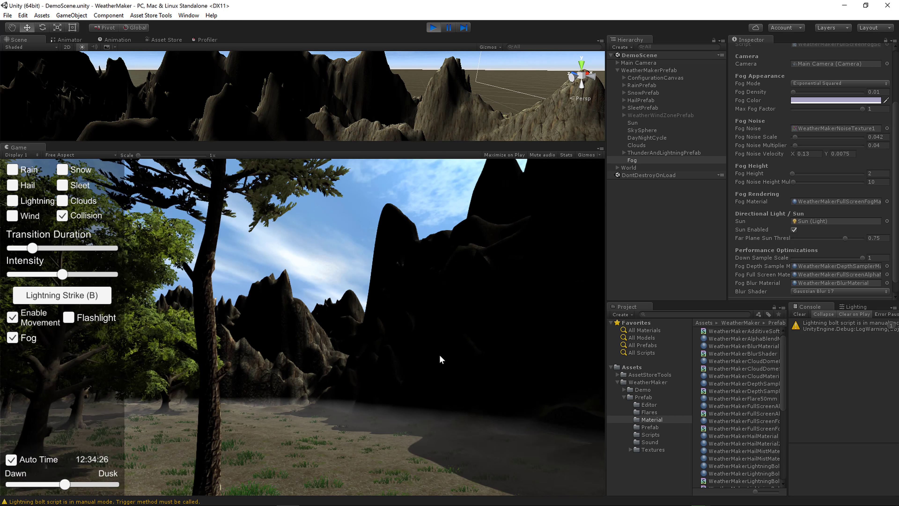
pyautogui.press('w')
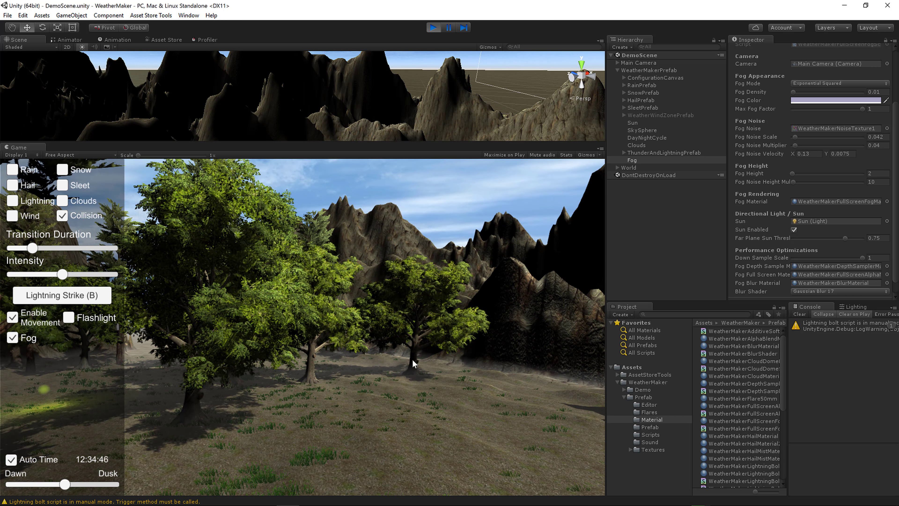
pyautogui.press('w')
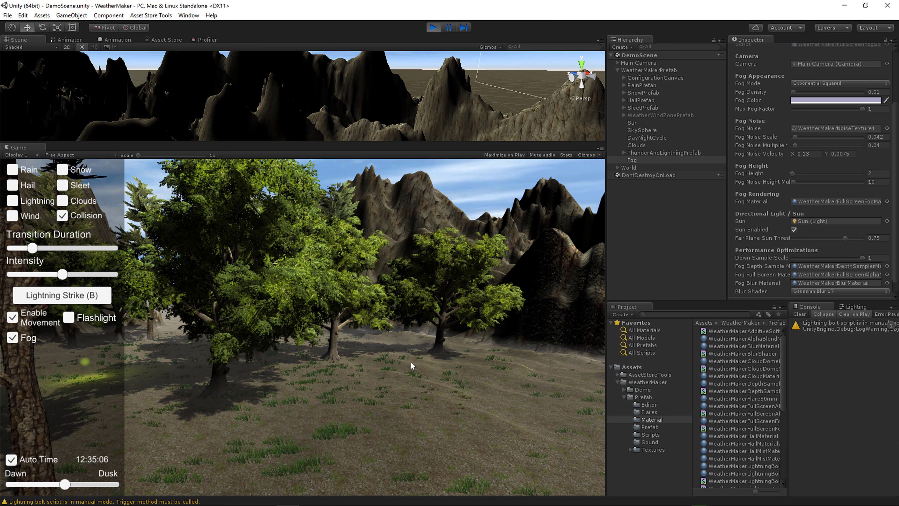
pyautogui.press('d')
pyautogui.press('a')
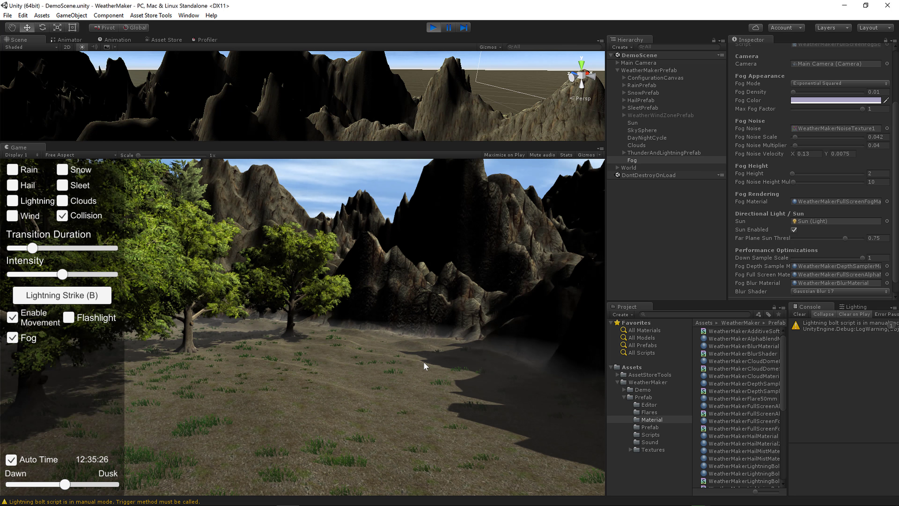
pyautogui.press('w')
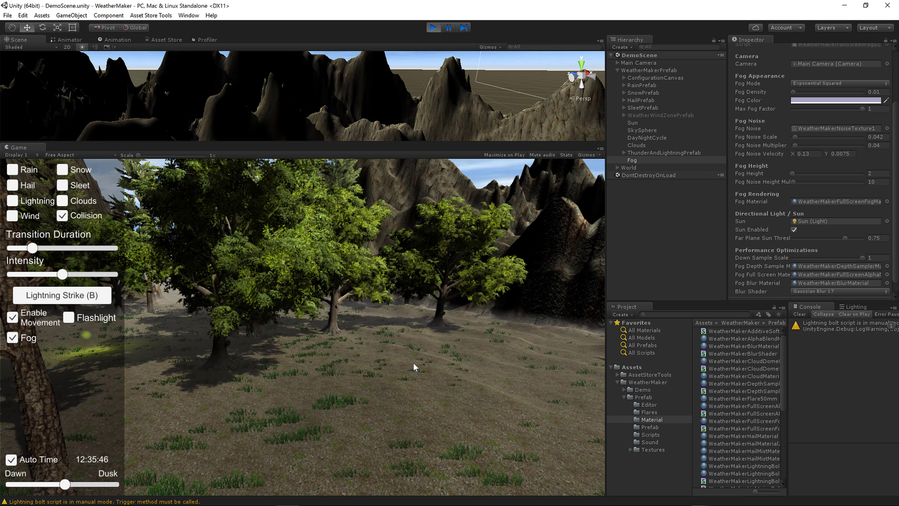
pyautogui.press('s')
pyautogui.press('d')
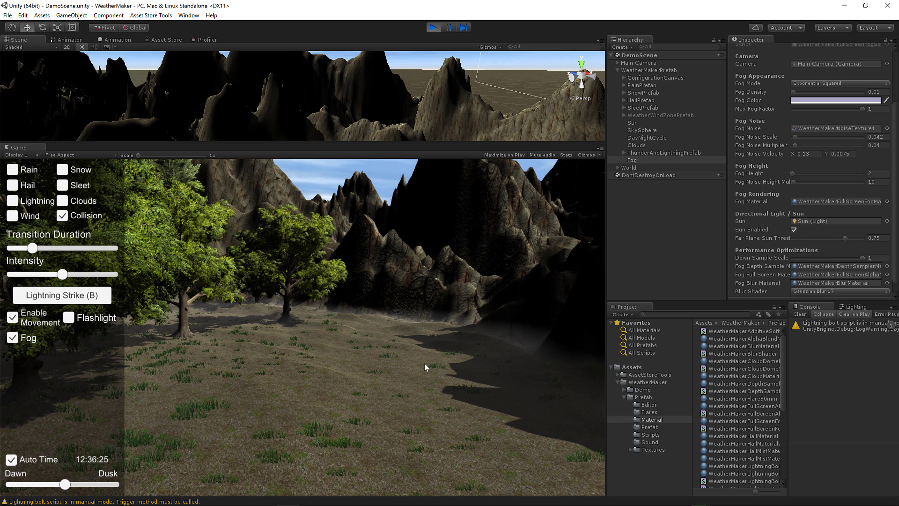
pyautogui.press('a')
pyautogui.press('w')
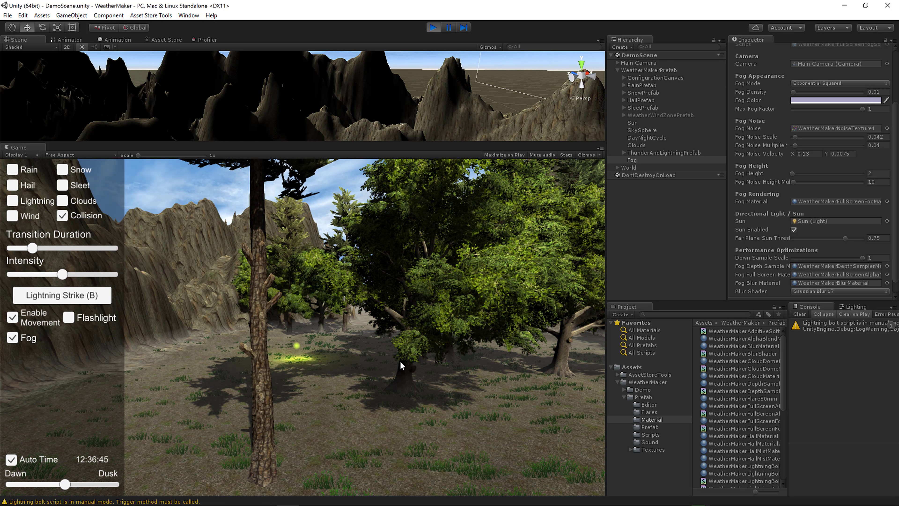
pyautogui.press('w')
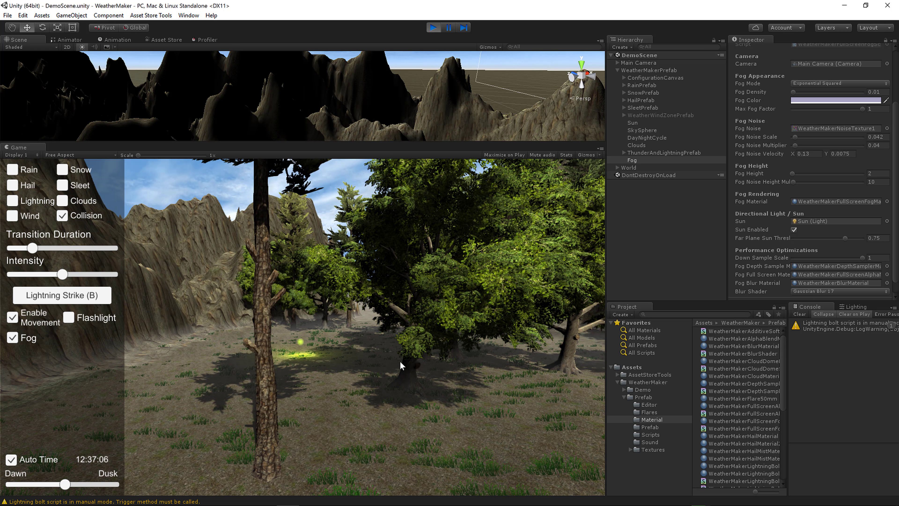
pyautogui.press('d')
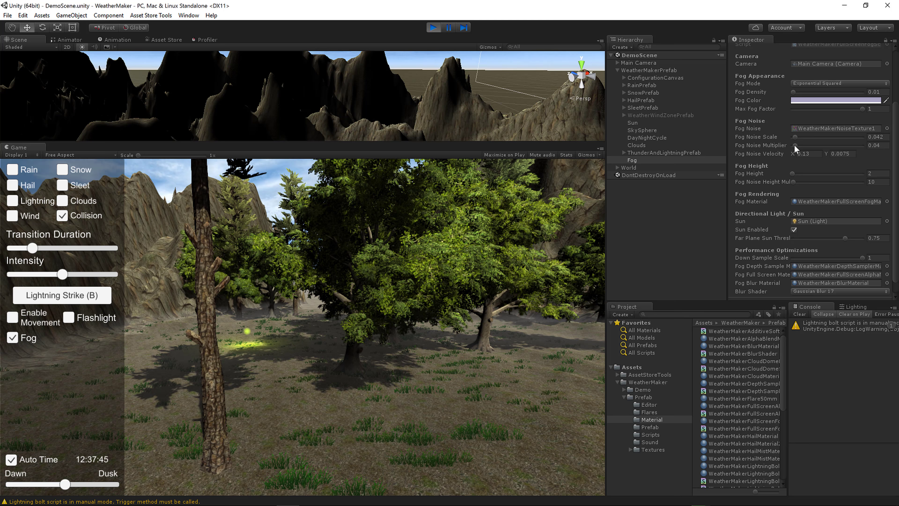
# - Set the fog noise multiplier to 0.16, the noise scale to about 0.062 and the fog height to 22
pyautogui.moveTo(794, 145)
pyautogui.mouseDown()
pyautogui.moveTo(820, 141)
pyautogui.moveTo(797, 139)
pyautogui.mouseUp()
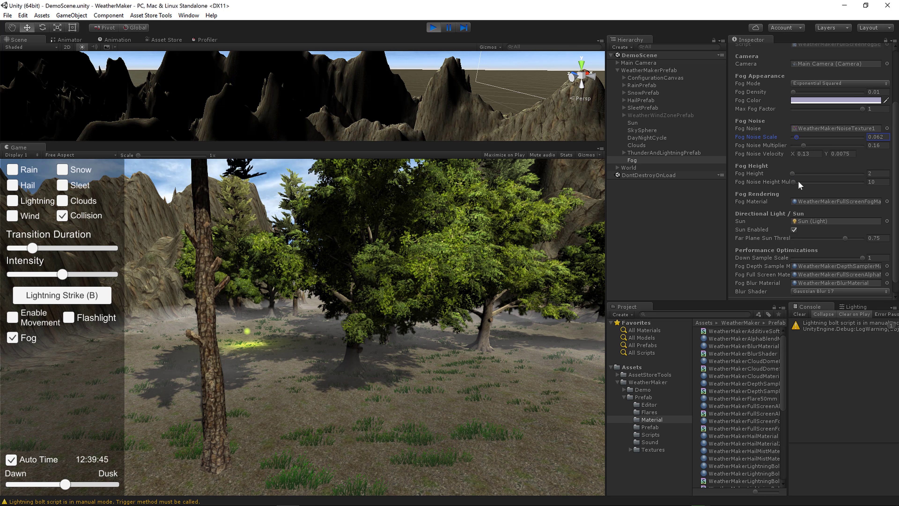
pyautogui.moveTo(792, 173); pyautogui.dragTo(793, 173)
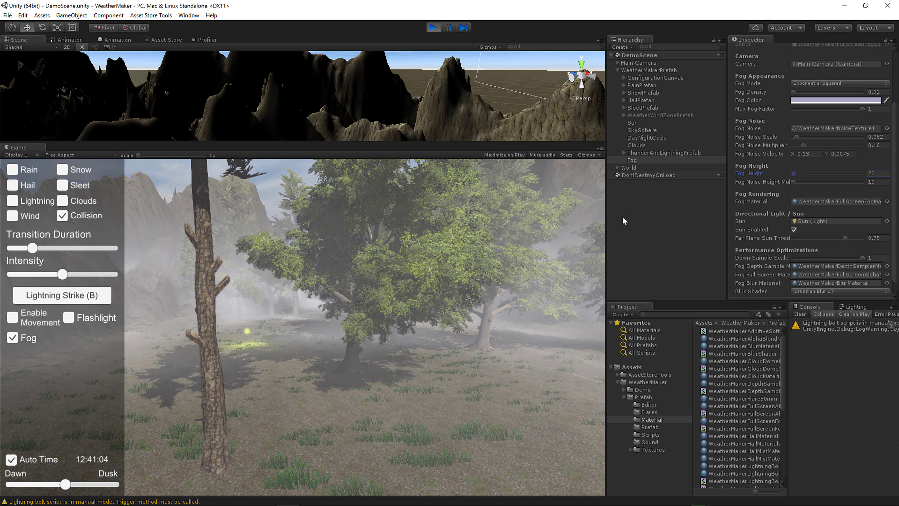
# - Enable movement, fly up to view the fog over the trees and valley from above, and disable movement
pyautogui.click(13, 318)
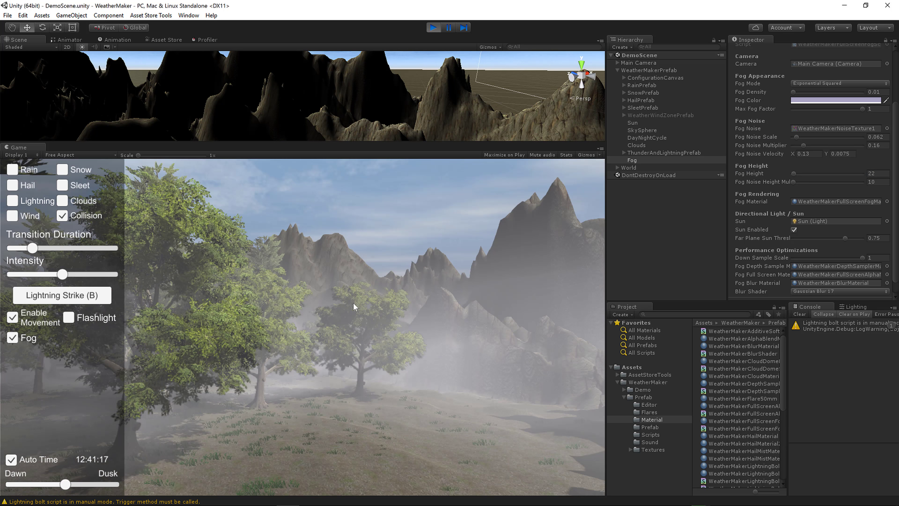
pyautogui.press('s')
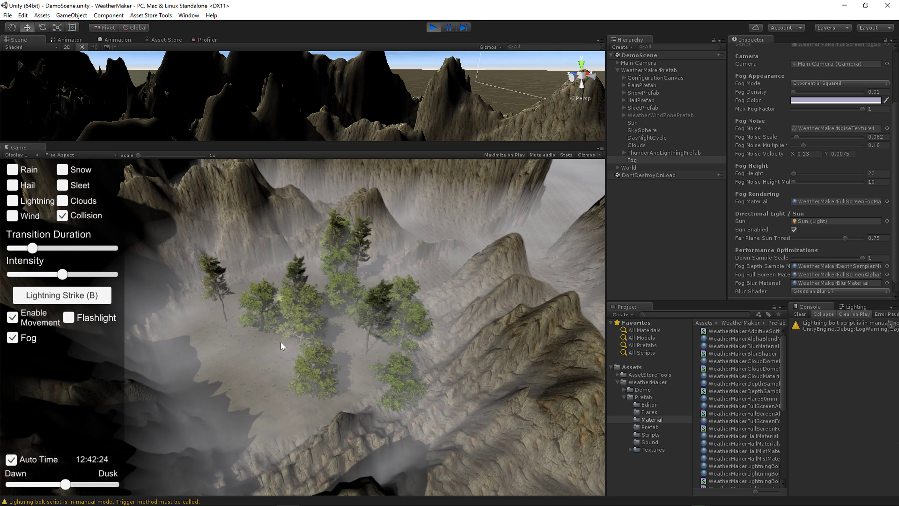
pyautogui.press('s')
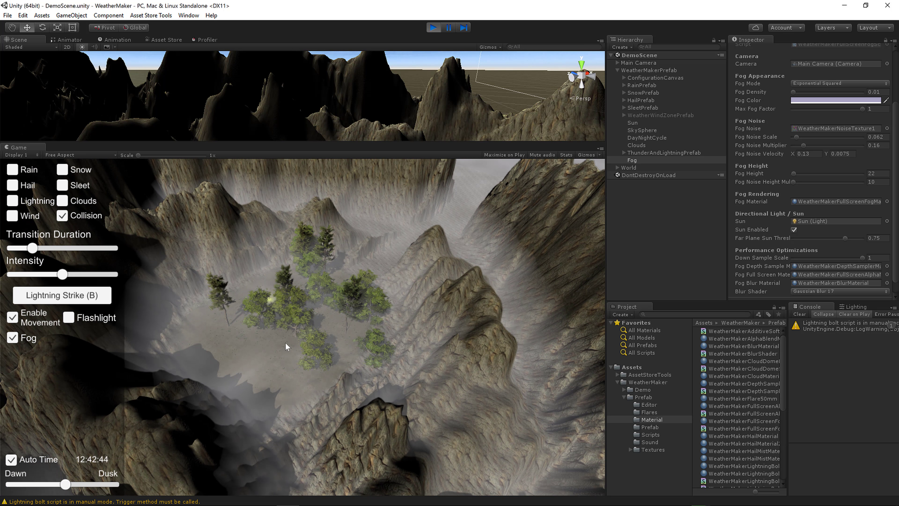
pyautogui.press('m')
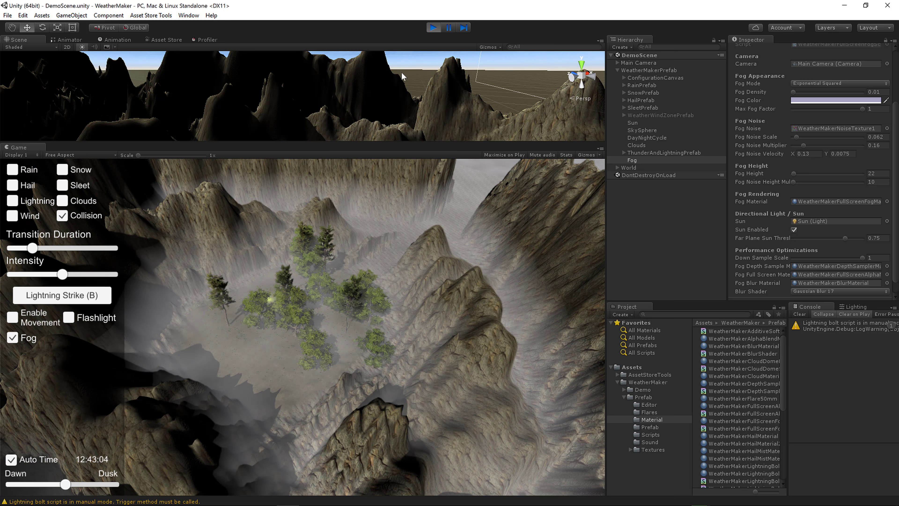
# - Set the fog noise multiplier to 0.453 and noise scale to 0.022, and switch the fog mode to Exponential with density 0.097
pyautogui.moveTo(803, 145)
pyautogui.mouseDown()
pyautogui.moveTo(818, 150)
pyautogui.moveTo(793, 138)
pyautogui.mouseUp()
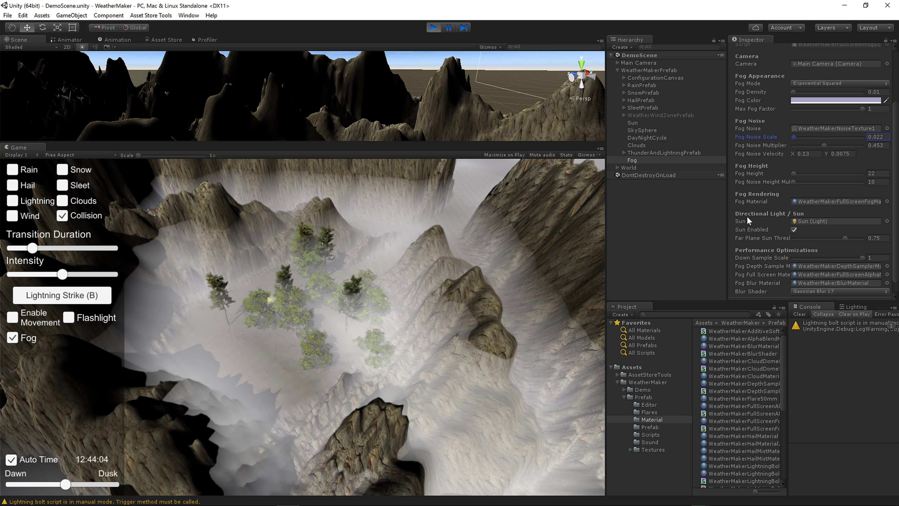
pyautogui.click(804, 84)
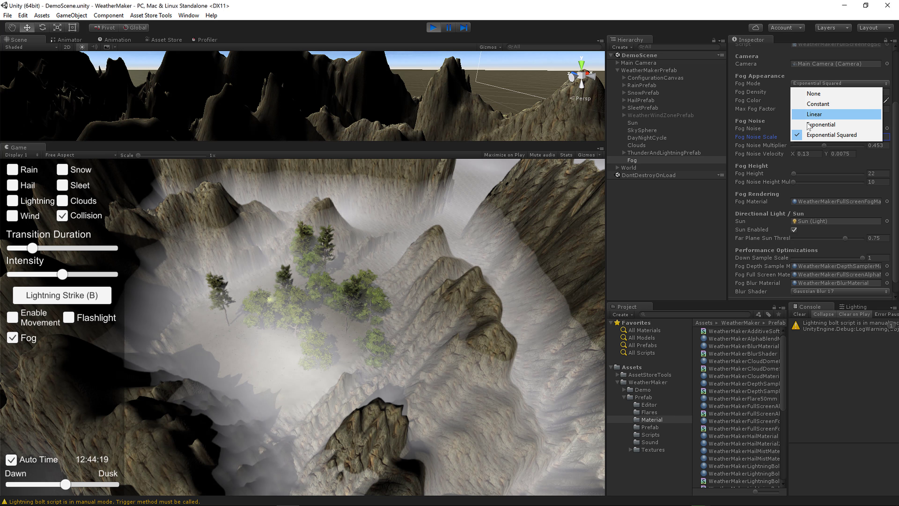
pyautogui.click(821, 125)
pyautogui.moveTo(793, 92); pyautogui.dragTo(799, 92)
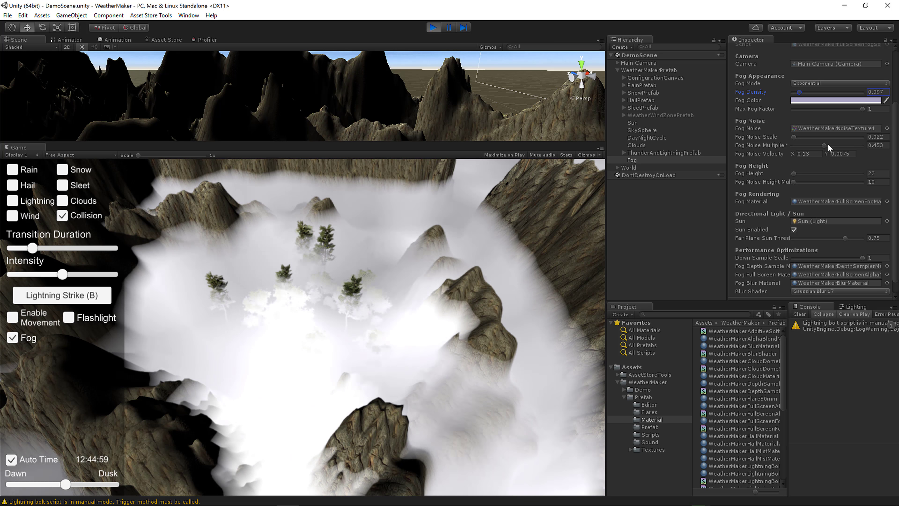
# - Set the fog noise multiplier to 0.173 and the X fog noise velocity to 0.2
pyautogui.moveTo(824, 145); pyautogui.dragTo(804, 146)
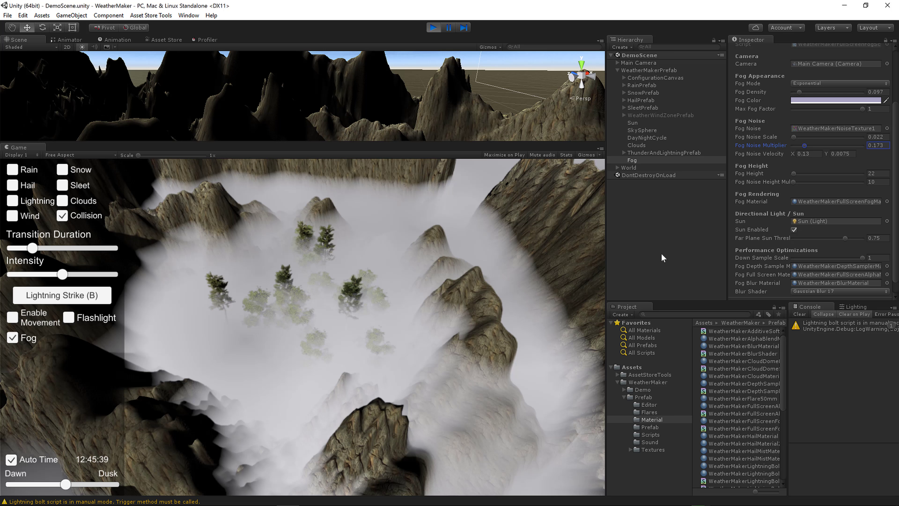
pyautogui.moveTo(792, 154); pyautogui.dragTo(790, 156)
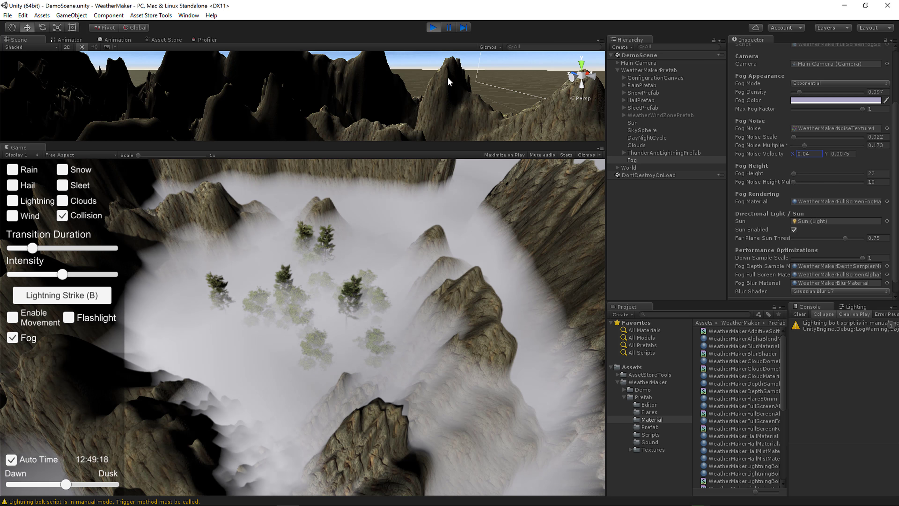
pyautogui.scroll(2, 879, 150)
pyautogui.scroll(-3, 896, 170)
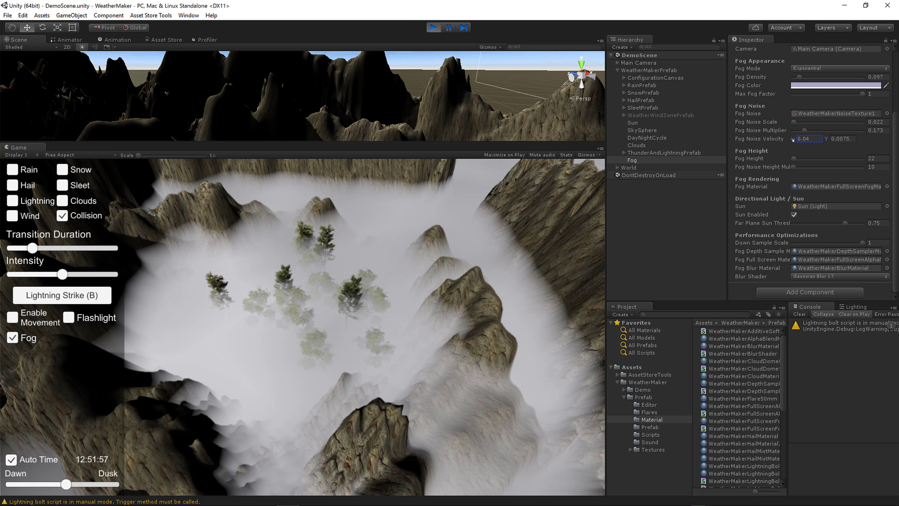
pyautogui.write('0.2')
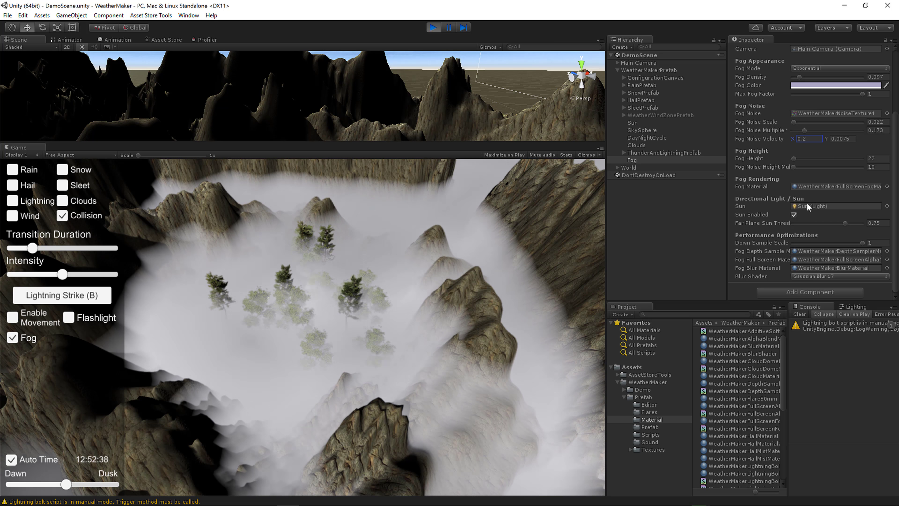
# - Raise the fog noise height multiplier to about 217, and reduce it to 77
pyautogui.click(793, 166)
pyautogui.moveTo(793, 166); pyautogui.dragTo(809, 171)
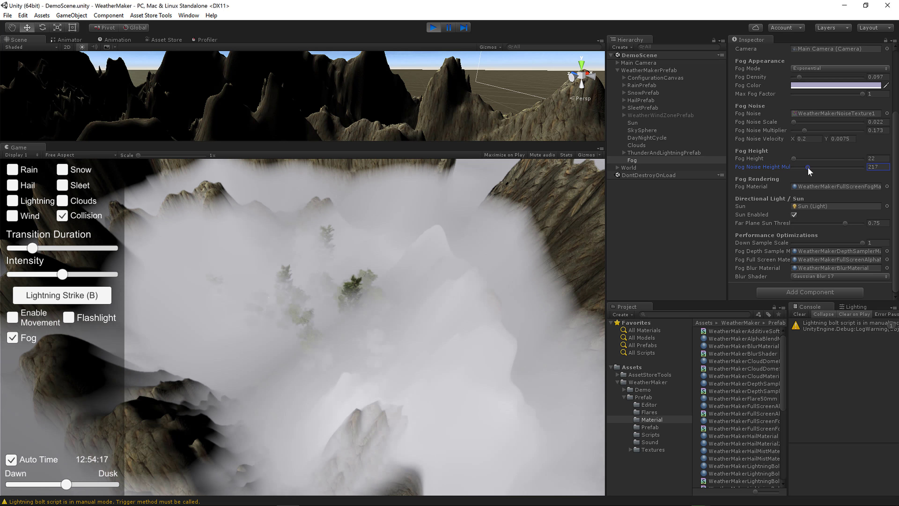
pyautogui.moveTo(807, 171); pyautogui.dragTo(806, 170)
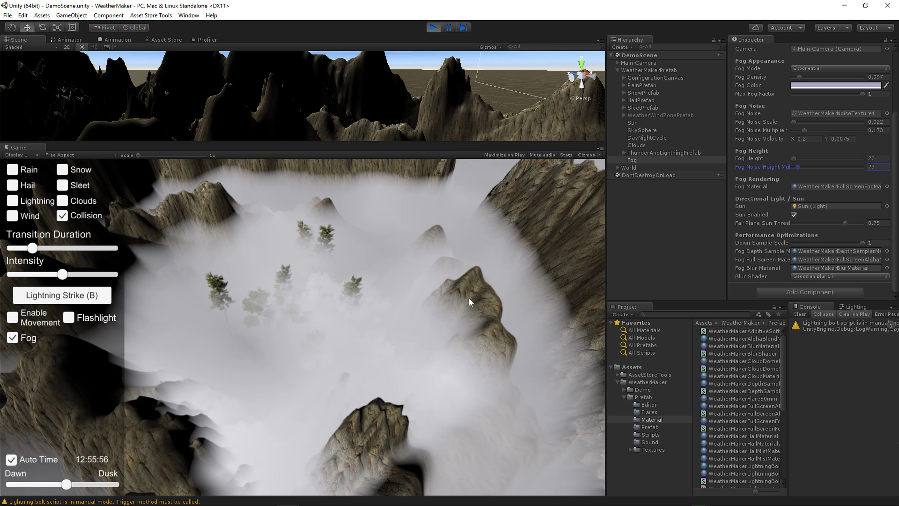
# - Try a near-white fog color and restore the fog color to AAA5C4
pyautogui.click(810, 86)
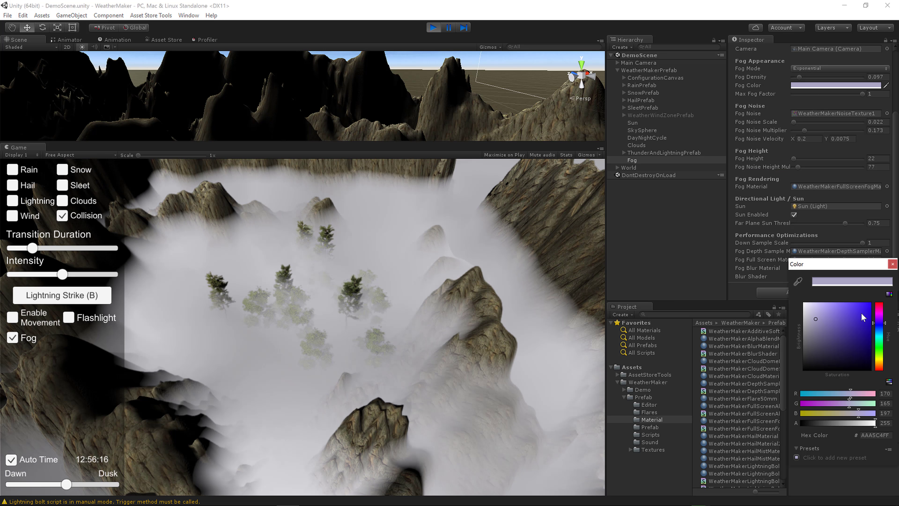
pyautogui.moveTo(844, 314); pyautogui.dragTo(806, 297)
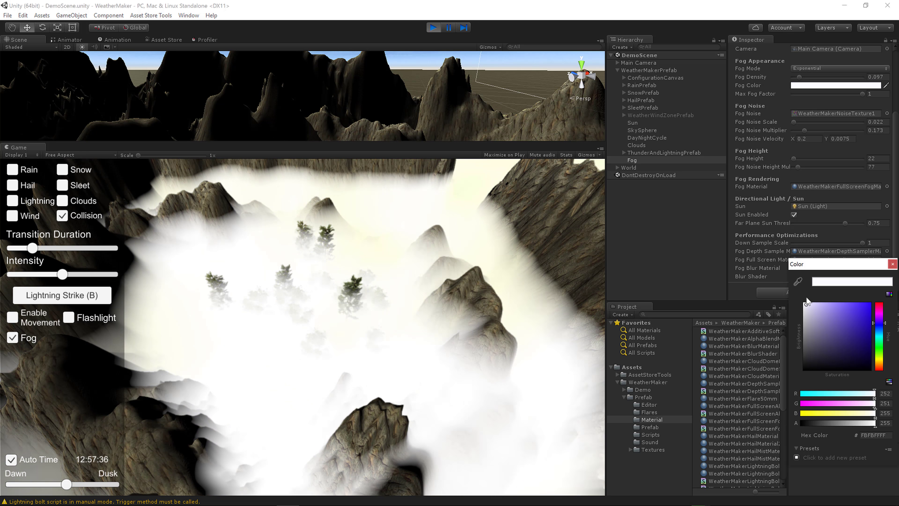
pyautogui.click(815, 318)
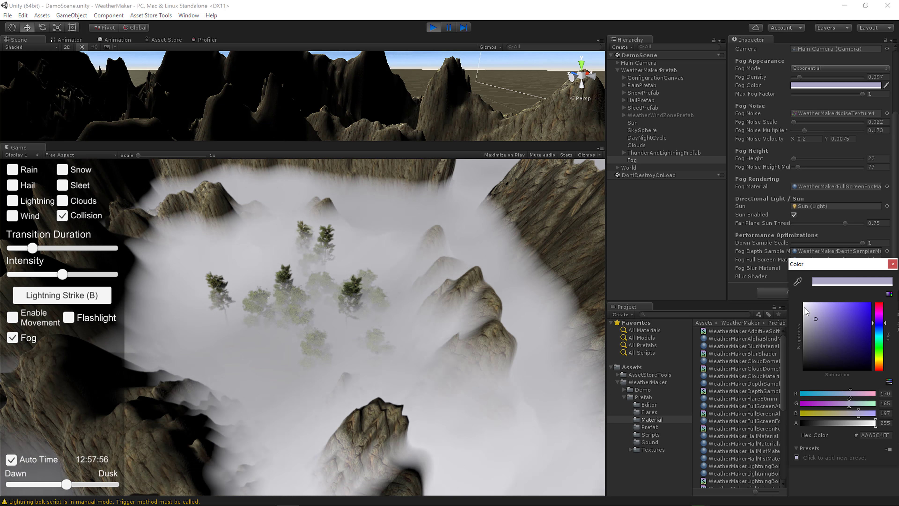
pyautogui.click(448, 136)
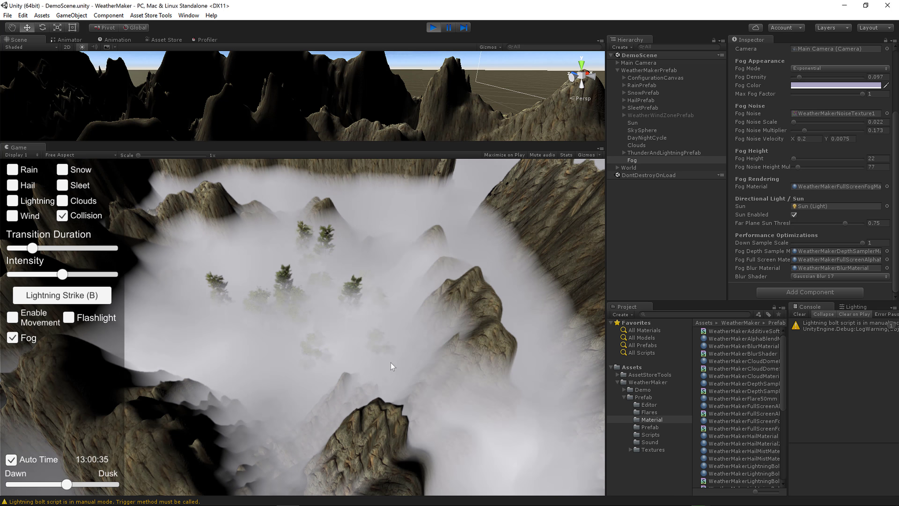
# - Set the fog height to 0 and move the camera to view the fog among the trees
pyautogui.press('m')
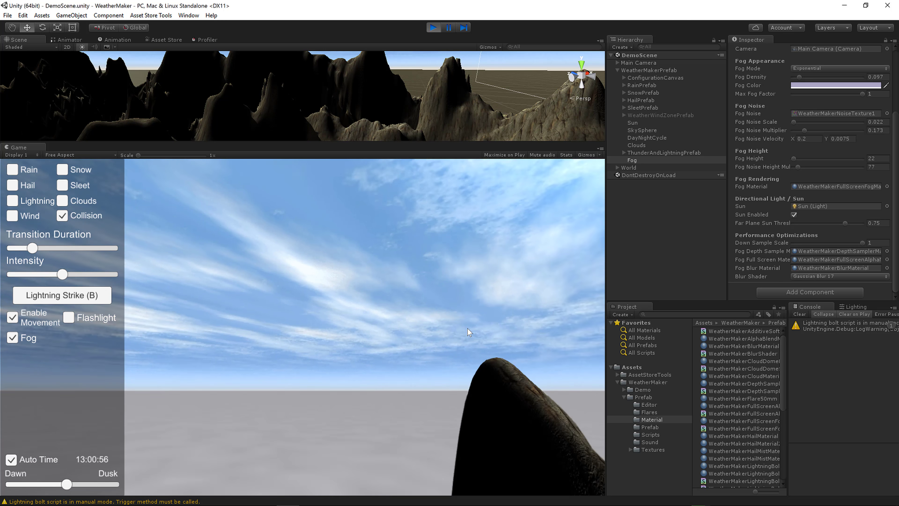
pyautogui.press('m')
pyautogui.click(787, 158)
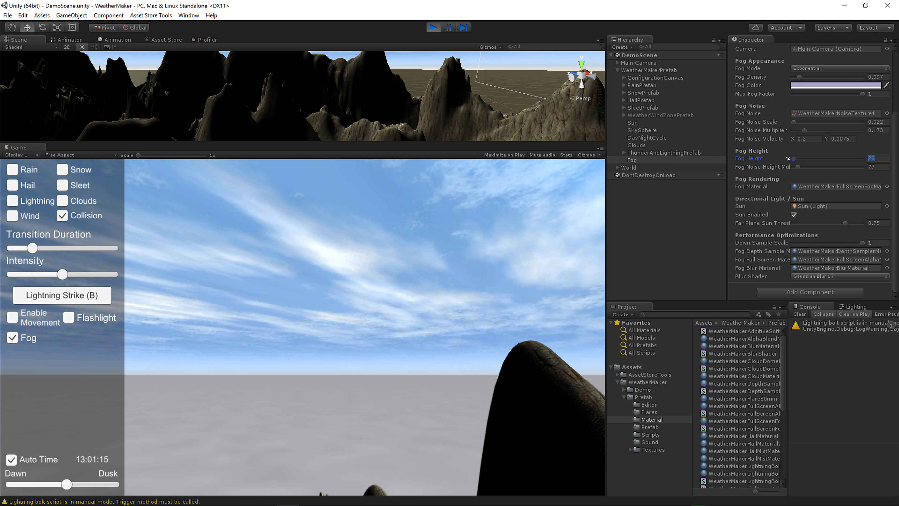
pyautogui.moveTo(787, 158); pyautogui.dragTo(700, 207)
pyautogui.press('m')
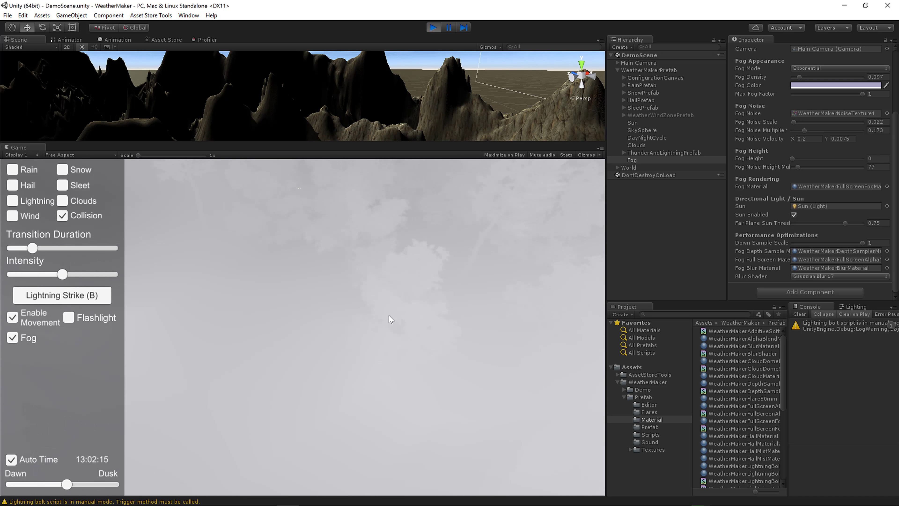
pyautogui.press('m')
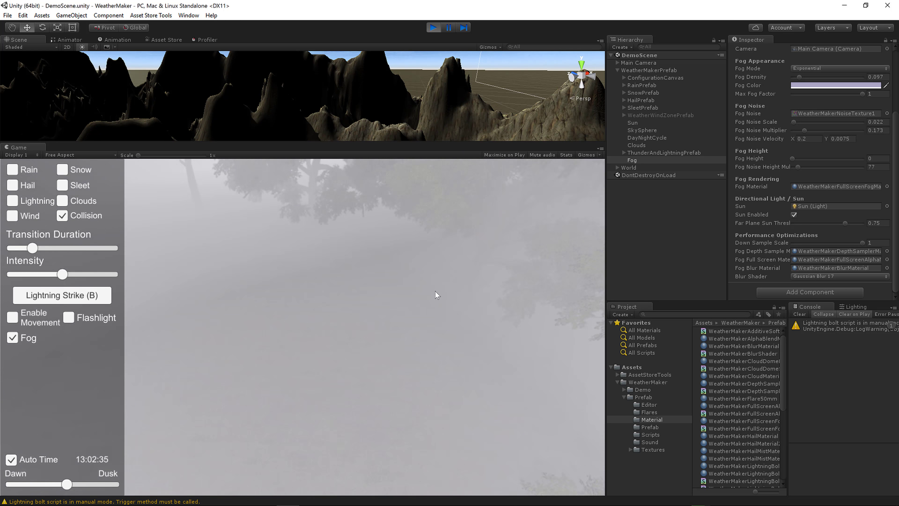
# - Set the fog noise multiplier to 0.013 and the fog density to 0.03
pyautogui.moveTo(804, 130); pyautogui.dragTo(792, 133)
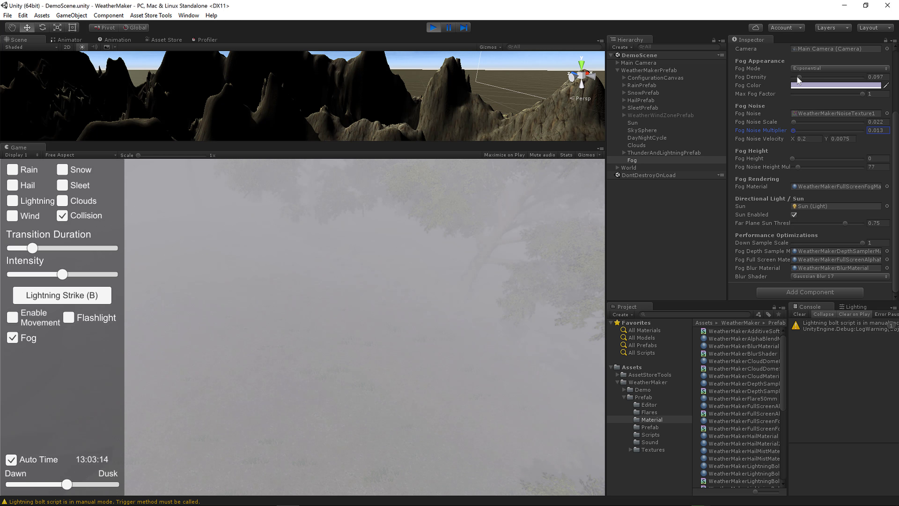
pyautogui.moveTo(798, 80); pyautogui.dragTo(794, 79)
# - Face the camera toward the sun, and switch Sun Enabled for the fog off and on again
pyautogui.press('m')
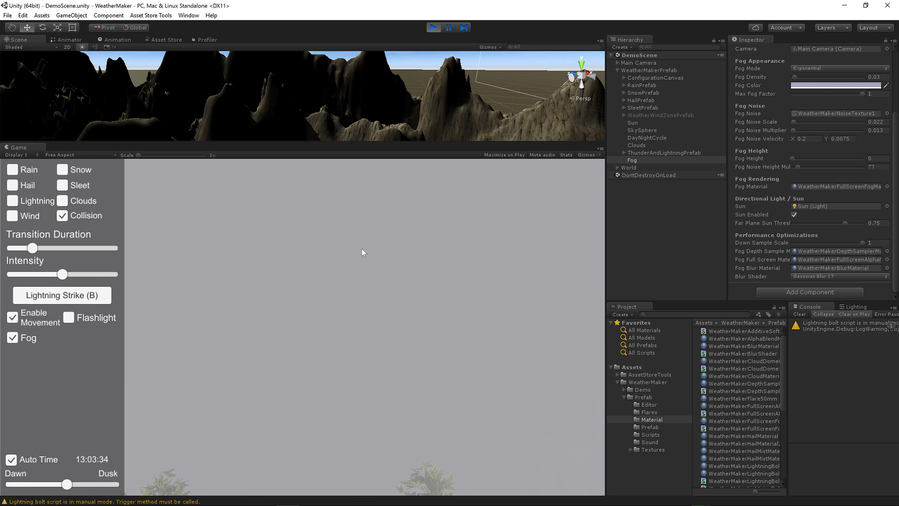
pyautogui.press('m')
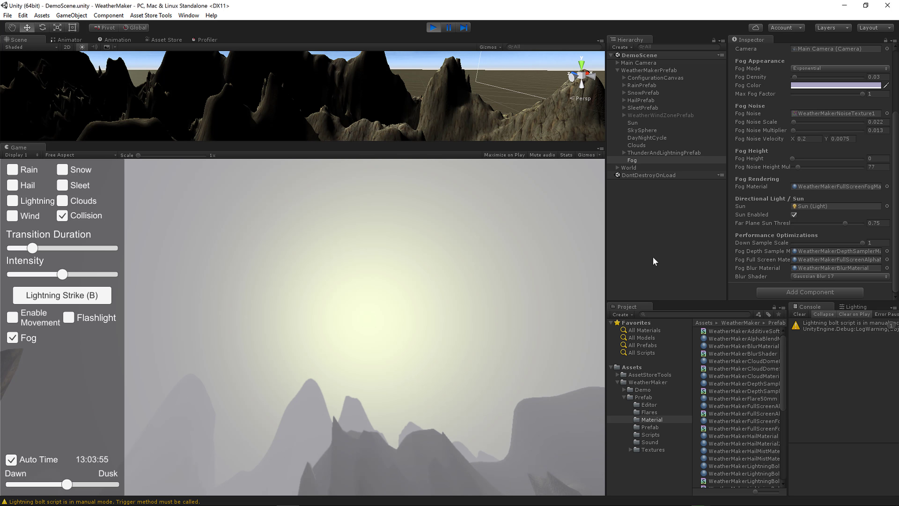
pyautogui.click(793, 215)
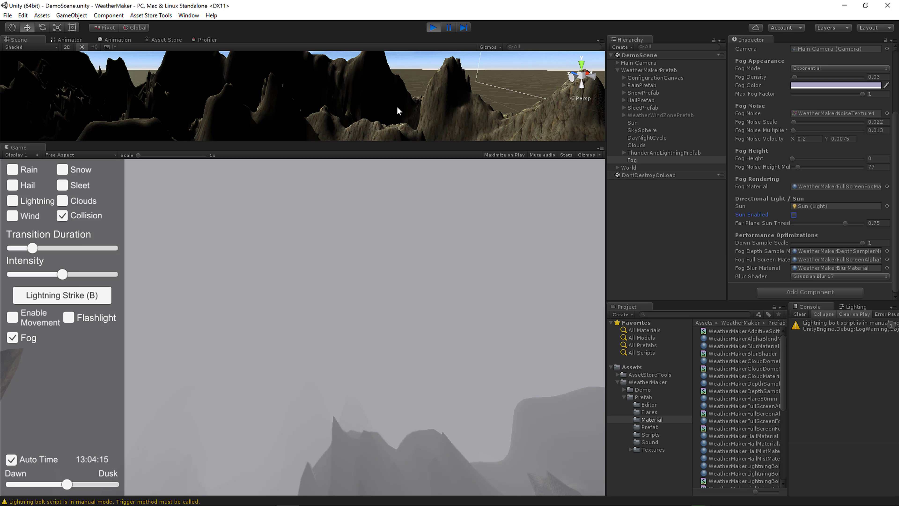
pyautogui.click(794, 214)
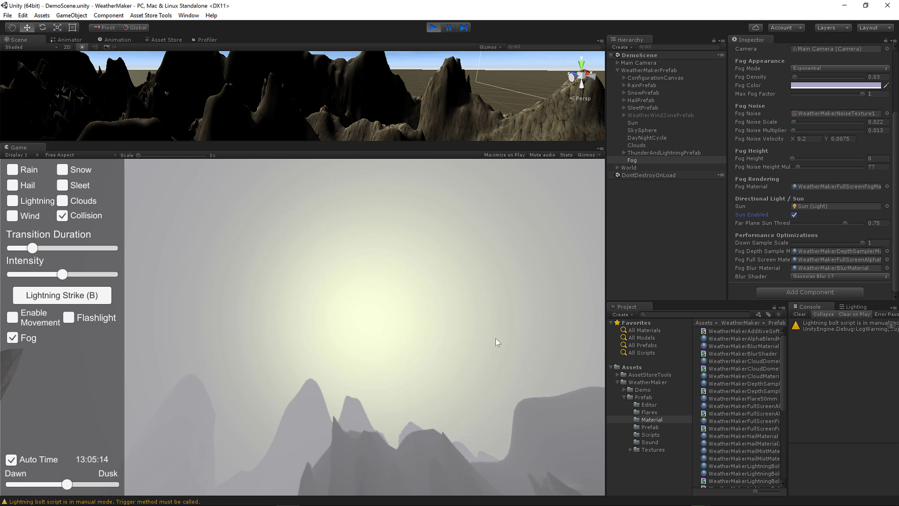
# - Set the time of day to about 16:43 and view the sun's glow behind the foggy mountains
pyautogui.press('m')
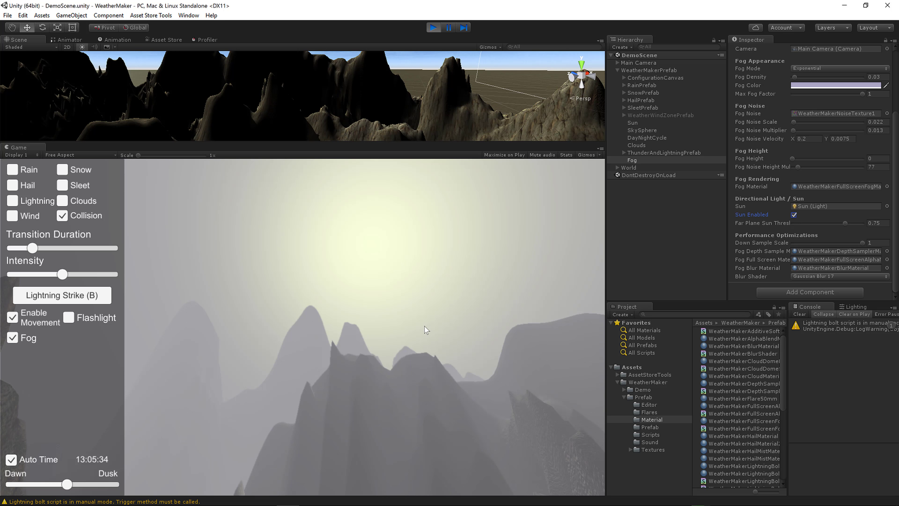
pyautogui.press('a')
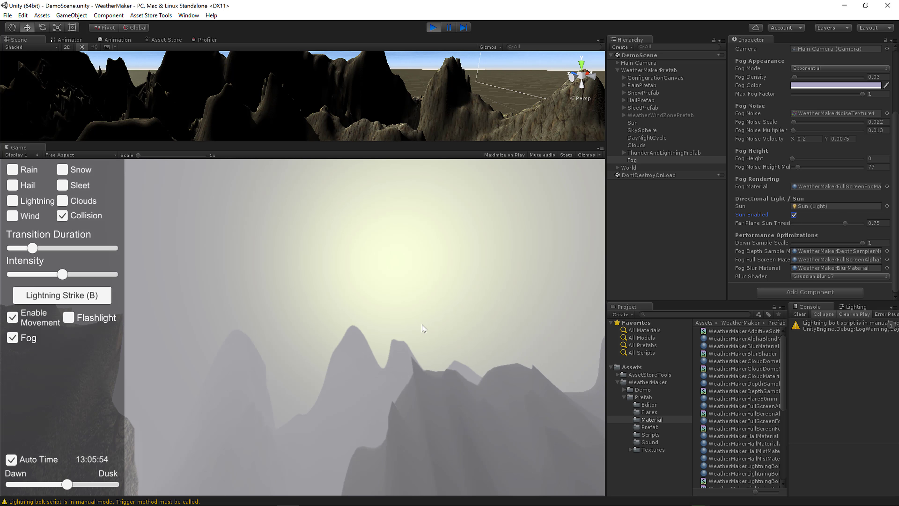
pyautogui.press('m')
pyautogui.moveTo(68, 484); pyautogui.dragTo(82, 490)
pyautogui.press('m')
pyautogui.press('m')
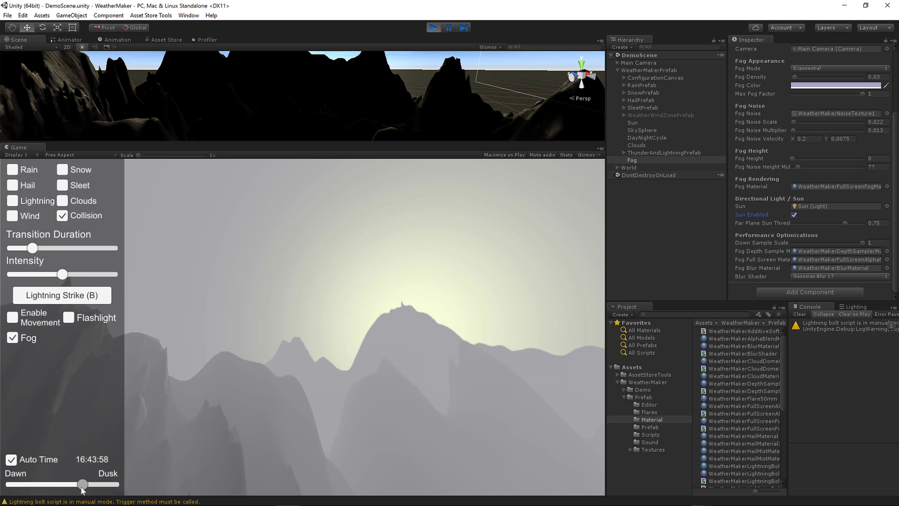
pyautogui.press('m')
pyautogui.press('m')
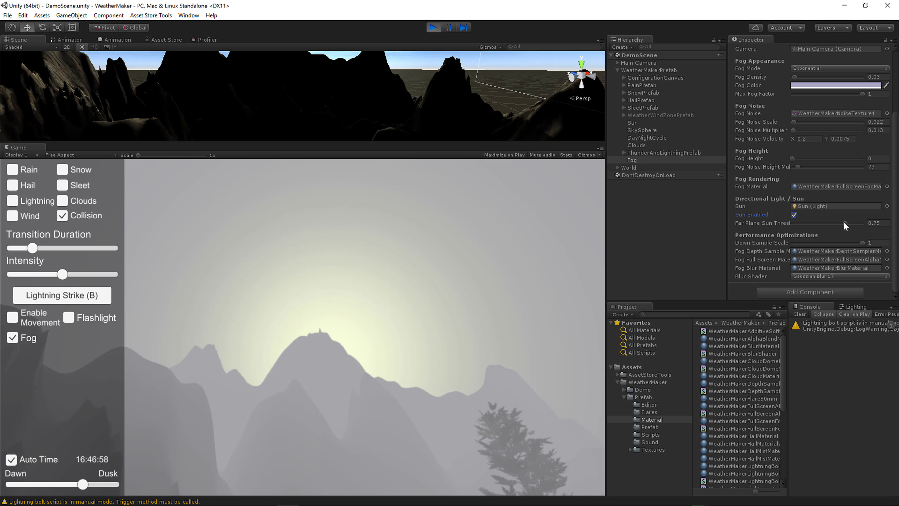
# - Set the time of day to about 13:57 and turn the camera to view the sun through the fog
pyautogui.moveTo(844, 223)
pyautogui.mouseDown()
pyautogui.moveTo(793, 222)
pyautogui.moveTo(861, 223)
pyautogui.moveTo(778, 223)
pyautogui.moveTo(864, 223)
pyautogui.moveTo(829, 223)
pyautogui.moveTo(844, 225)
pyautogui.mouseUp()
pyautogui.moveTo(82, 484); pyautogui.dragTo(70, 483)
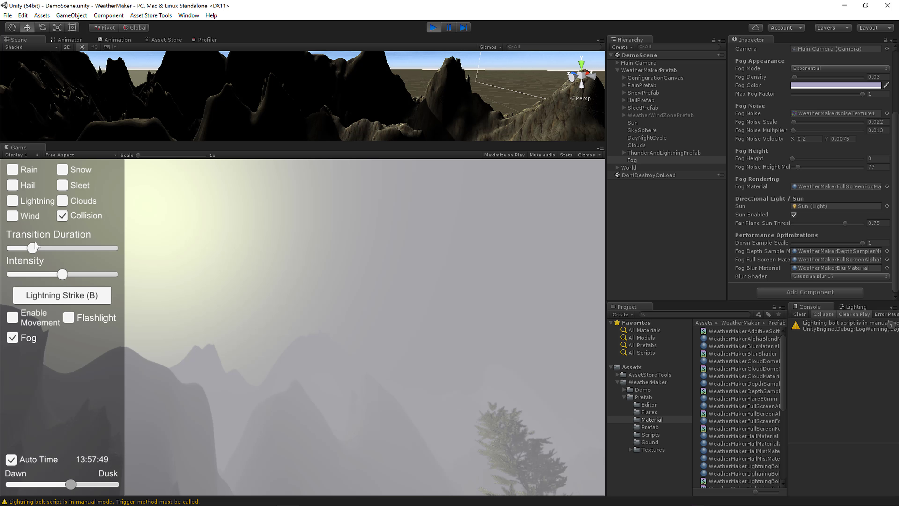
pyautogui.press('m')
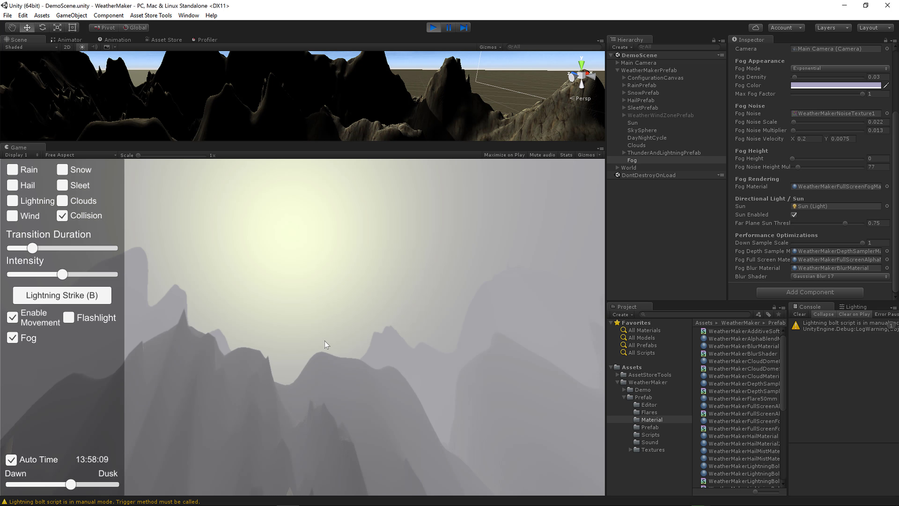
pyautogui.press('m')
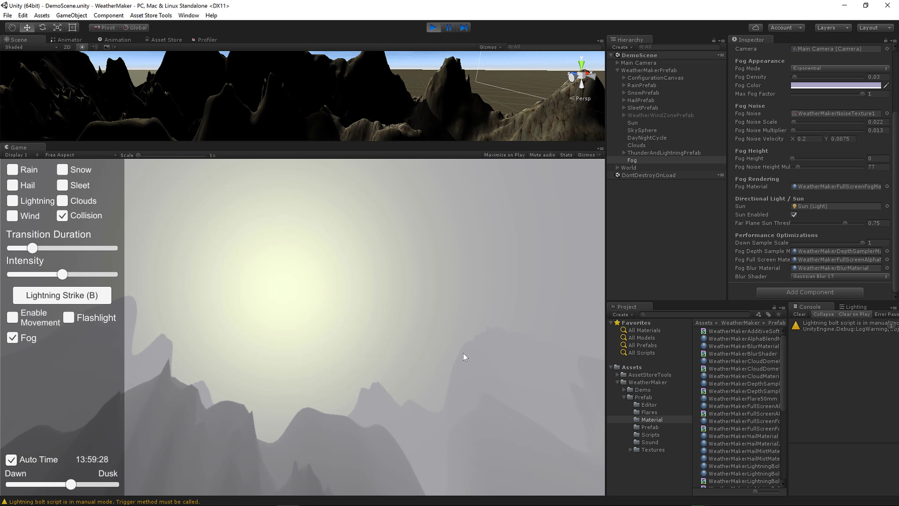
# - Move the camera down into the forest and examine the fog around the trees
pyautogui.press('m')
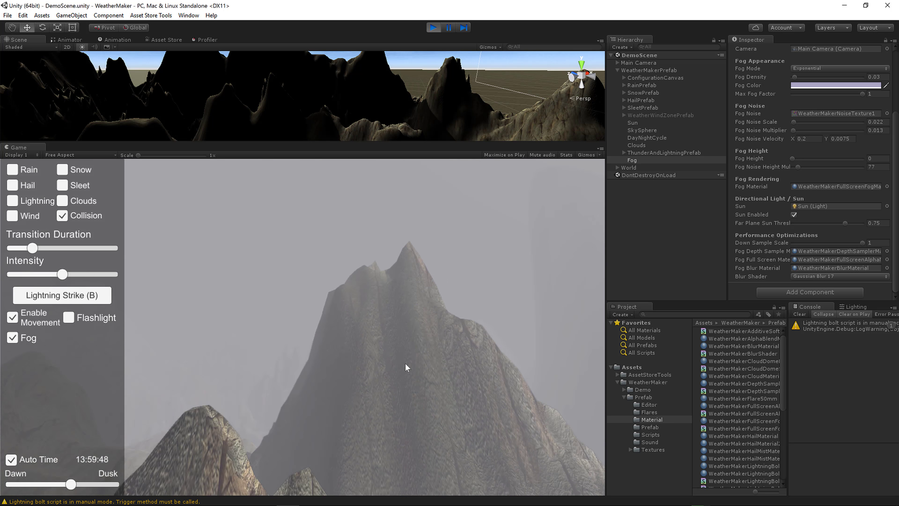
pyautogui.press('w')
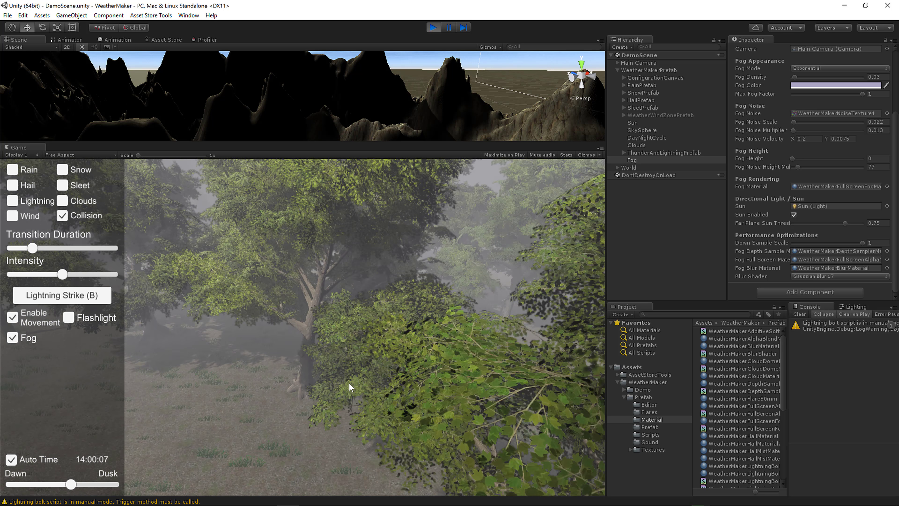
pyautogui.press('w')
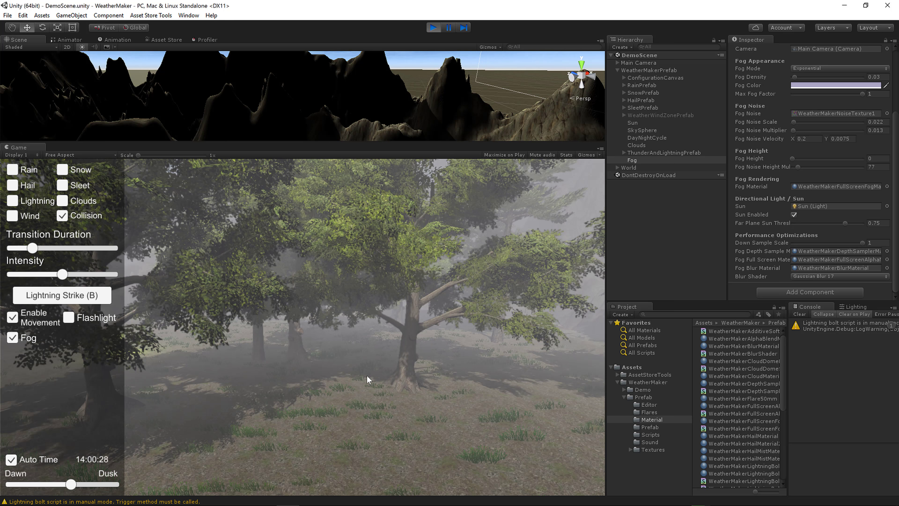
pyautogui.press('s')
pyautogui.press('m')
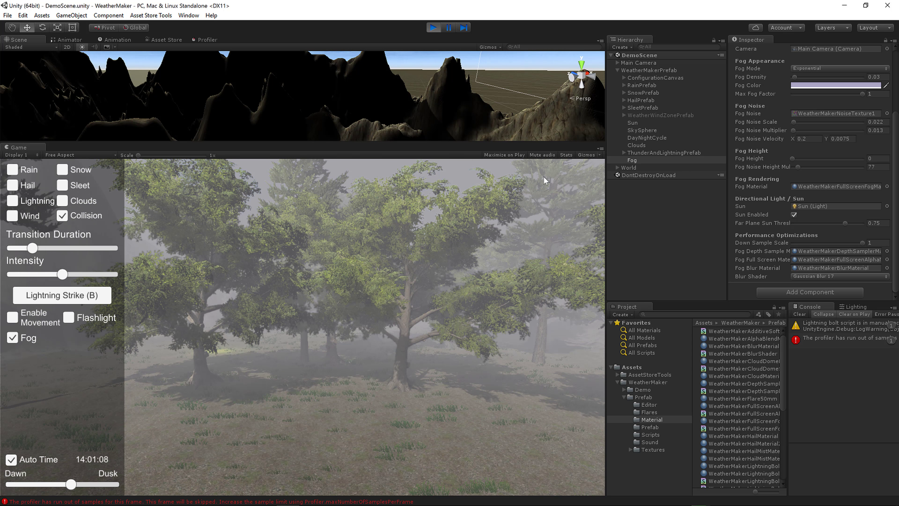
# - Toggle recording in the Profiler and return to the Scene view
pyautogui.click(207, 40)
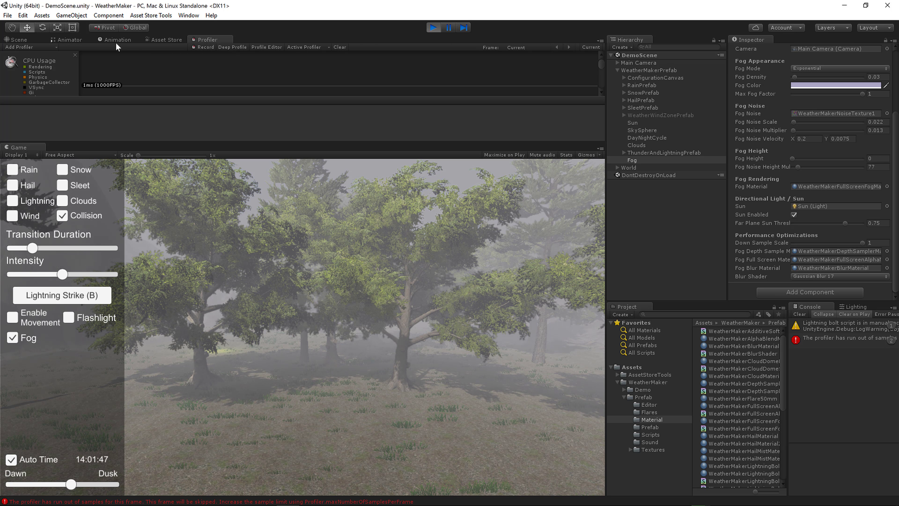
pyautogui.click(203, 48)
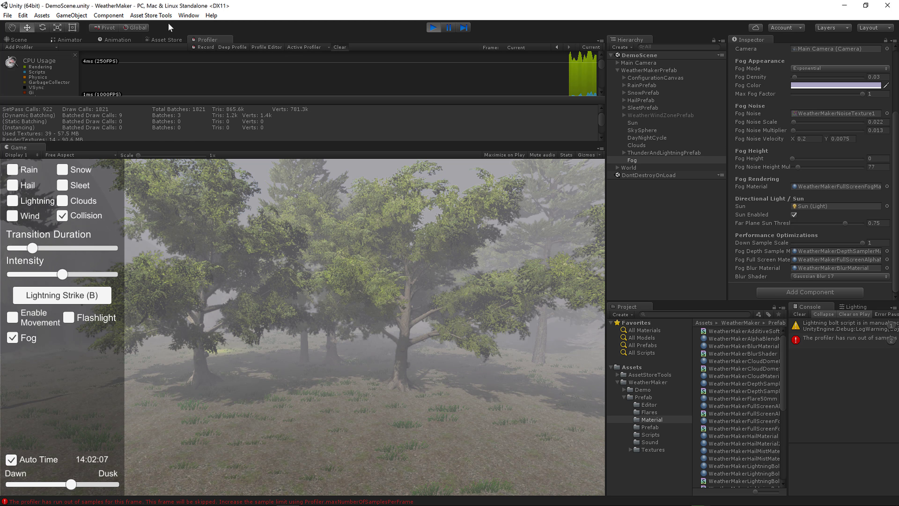
pyautogui.click(20, 38)
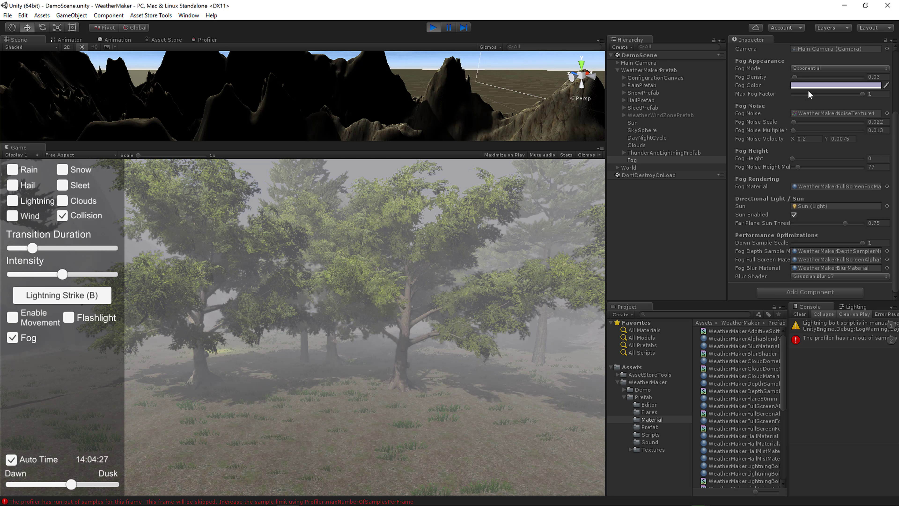
# - Set the fog density to 0.063 and the down sample scale to 0.5
pyautogui.click(794, 78)
pyautogui.moveTo(795, 78); pyautogui.dragTo(796, 77)
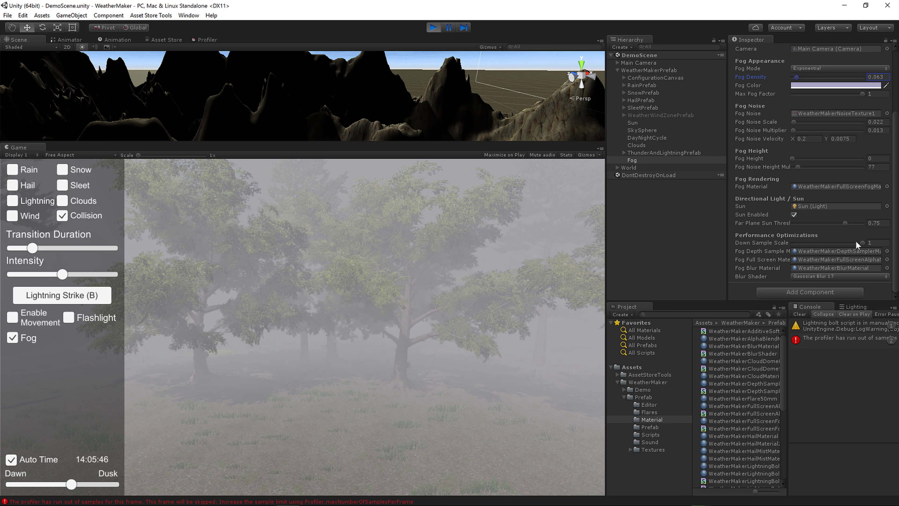
pyautogui.click(877, 243)
pyautogui.write('0.5')
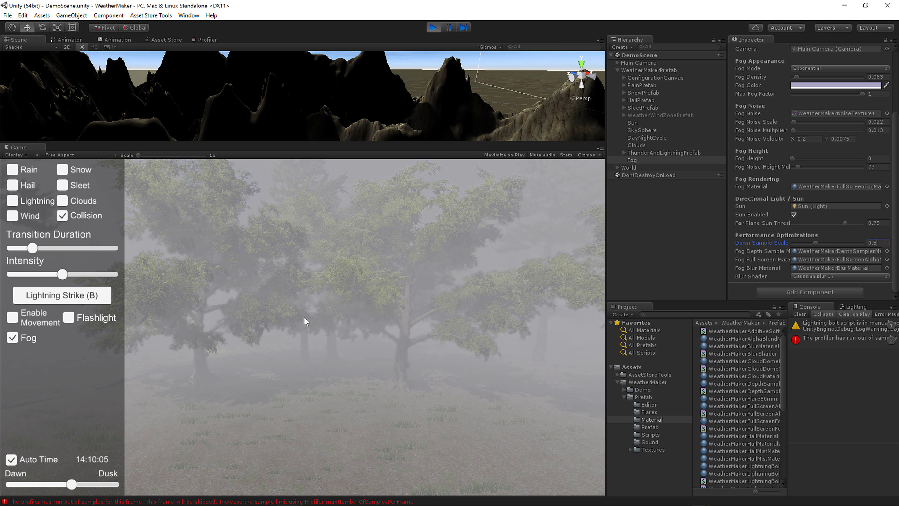
# - Try the fog blur shader as None and Gaussian Blur 7, and restore Gaussian Blur 17
pyautogui.click(816, 277)
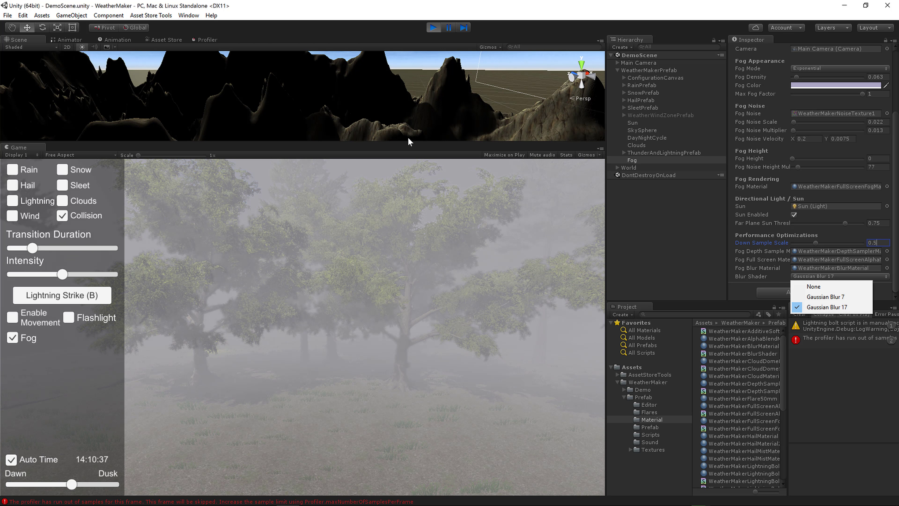
pyautogui.click(820, 287)
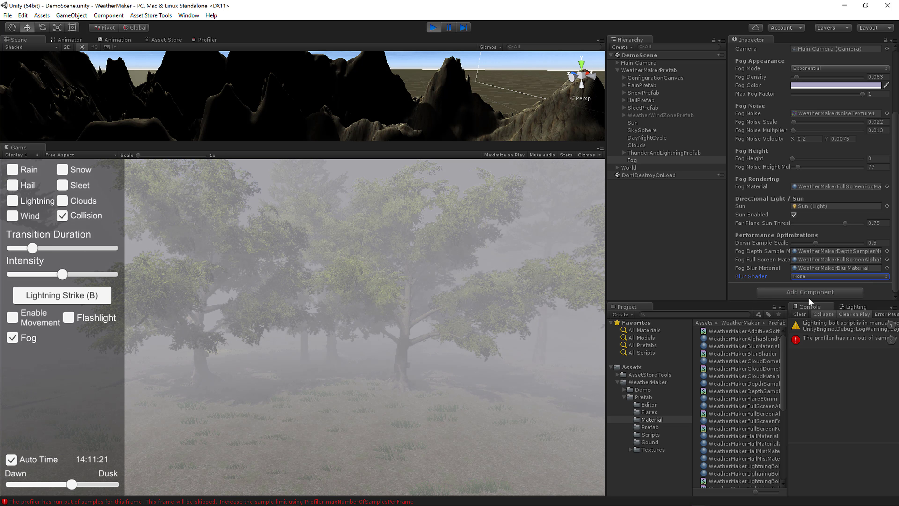
pyautogui.click(836, 276)
pyautogui.click(824, 297)
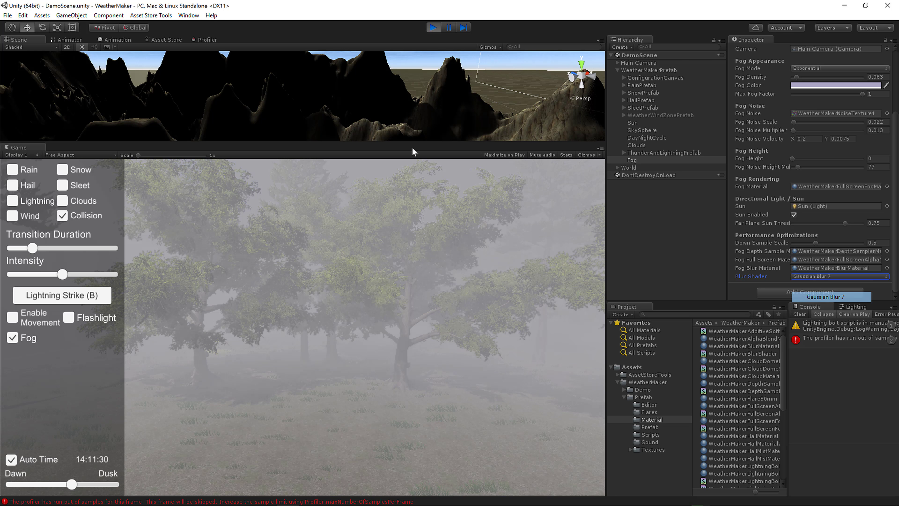
pyautogui.click(812, 277)
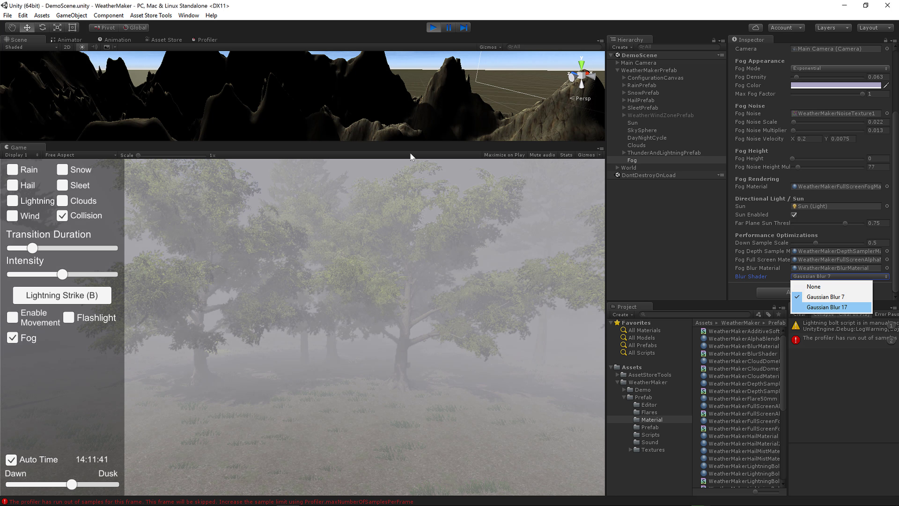
pyautogui.click(820, 307)
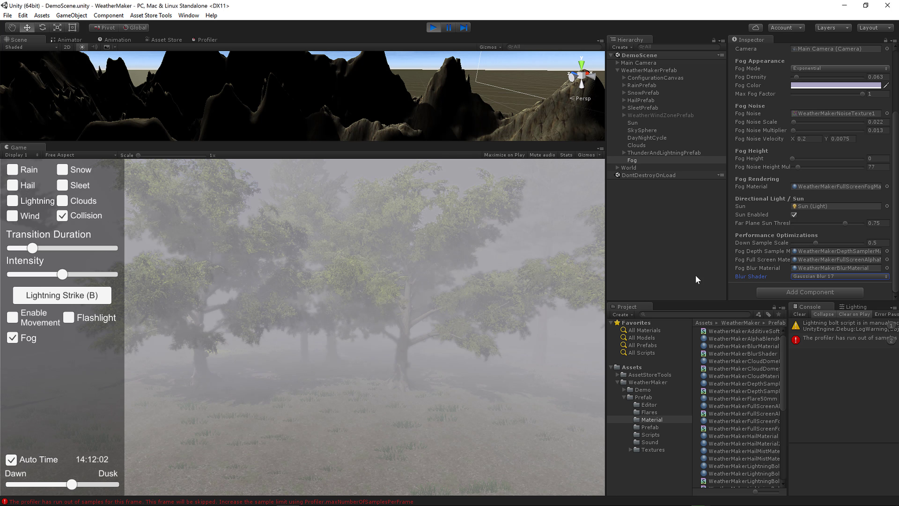
# - Set the blur shader to Gaussian Blur 7 and the down sample scale to 0.25
pyautogui.click(825, 275)
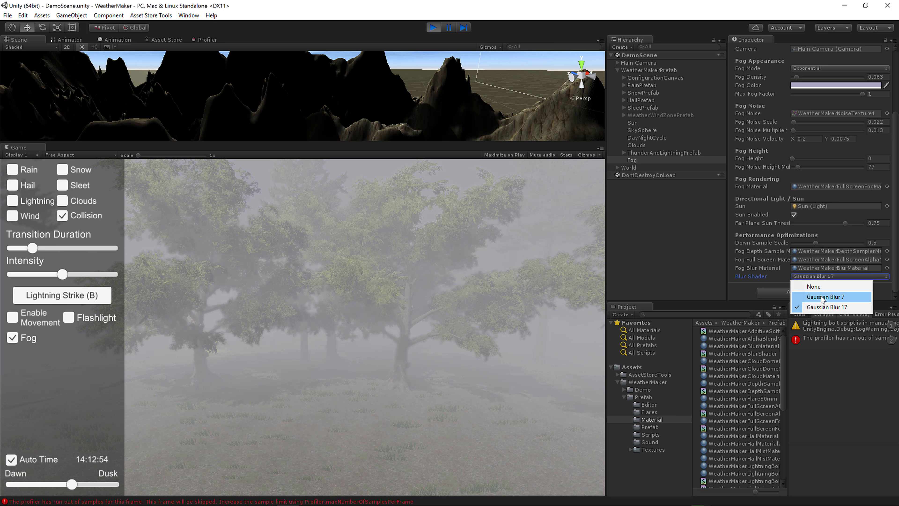
pyautogui.click(821, 296)
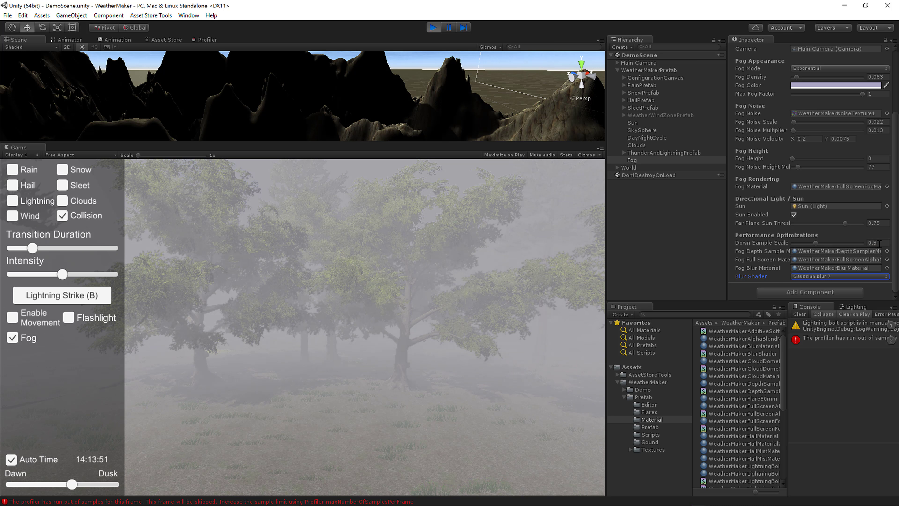
pyautogui.click(816, 242)
pyautogui.write('0.25')
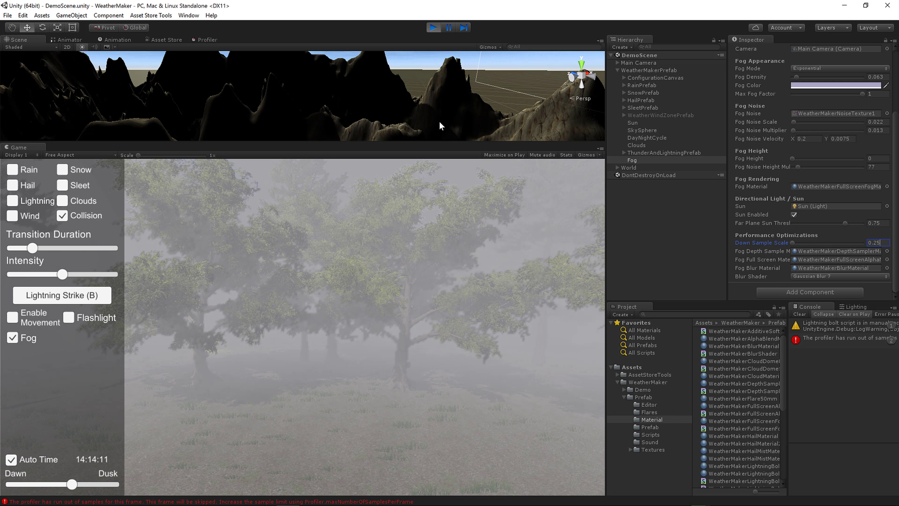
# - Set the blur shader to Gaussian Blur 17 and move the camera to examine the down-sampled fog around the trees
pyautogui.click(805, 277)
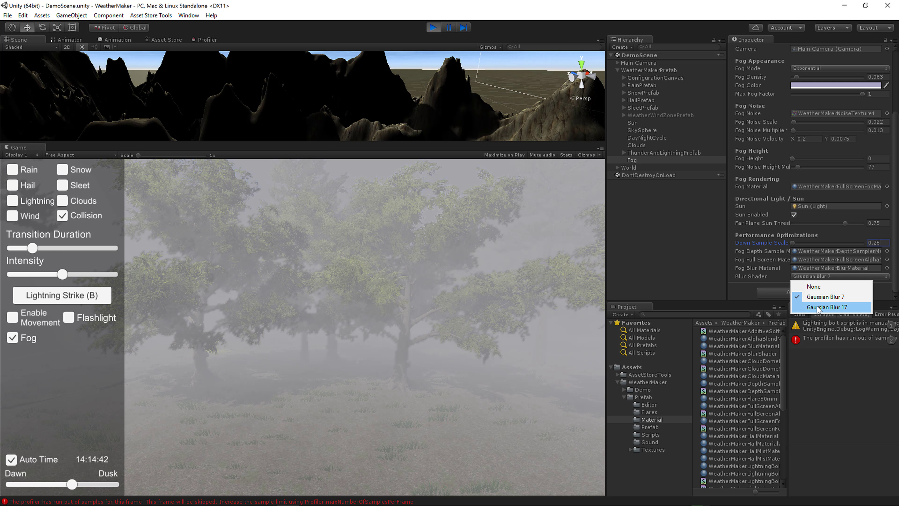
pyautogui.click(818, 308)
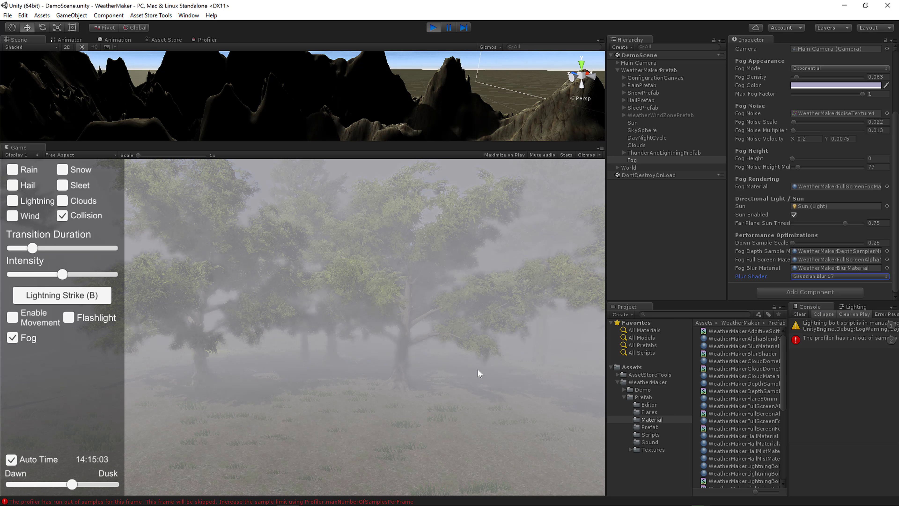
pyautogui.press('m')
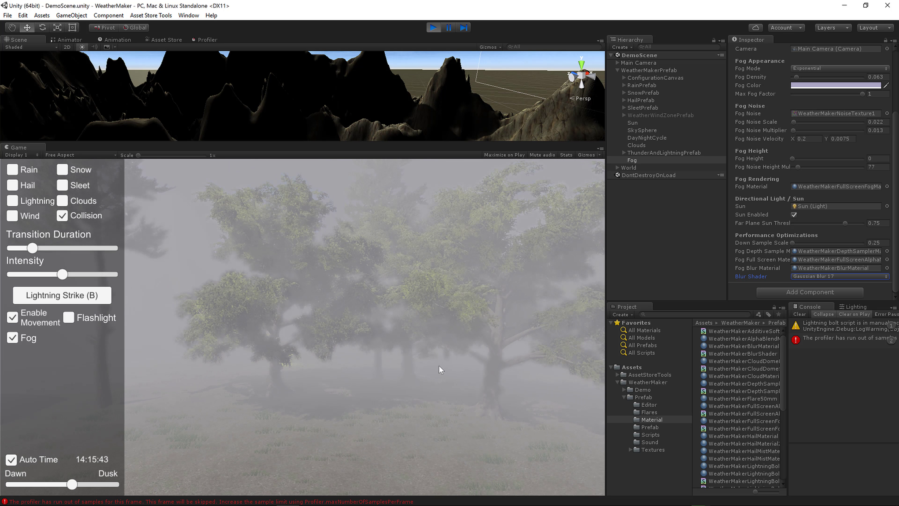
pyautogui.press('m')
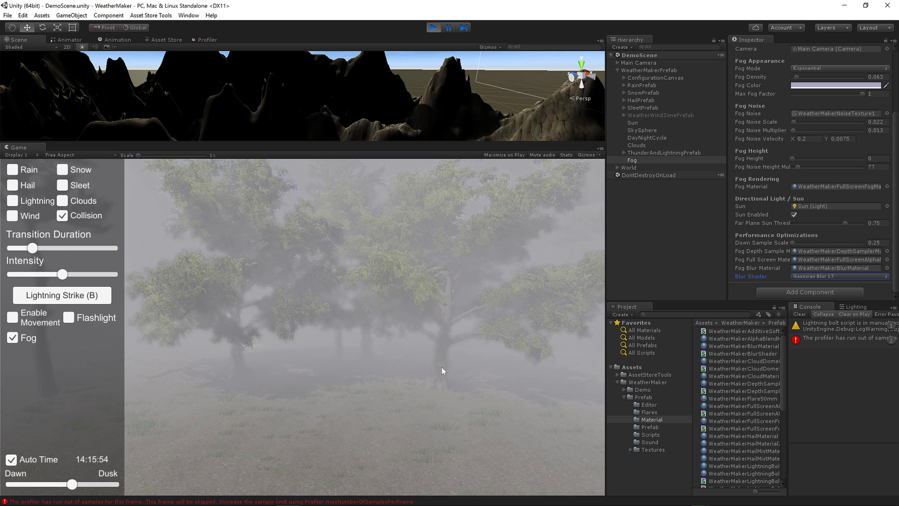
# - Set the down sample scale to 0.5 and raise it to 1
pyautogui.click(878, 242)
pyautogui.write('0.5')
pyautogui.moveTo(817, 243); pyautogui.dragTo(862, 243)
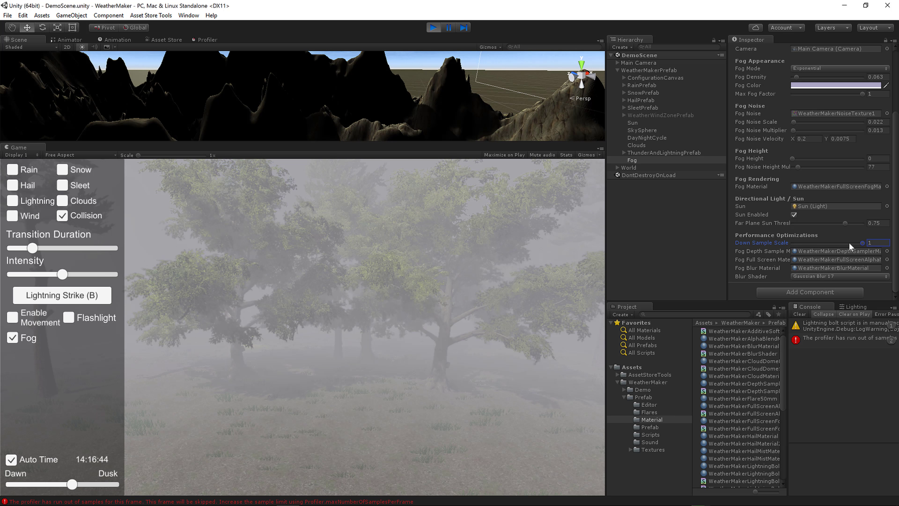